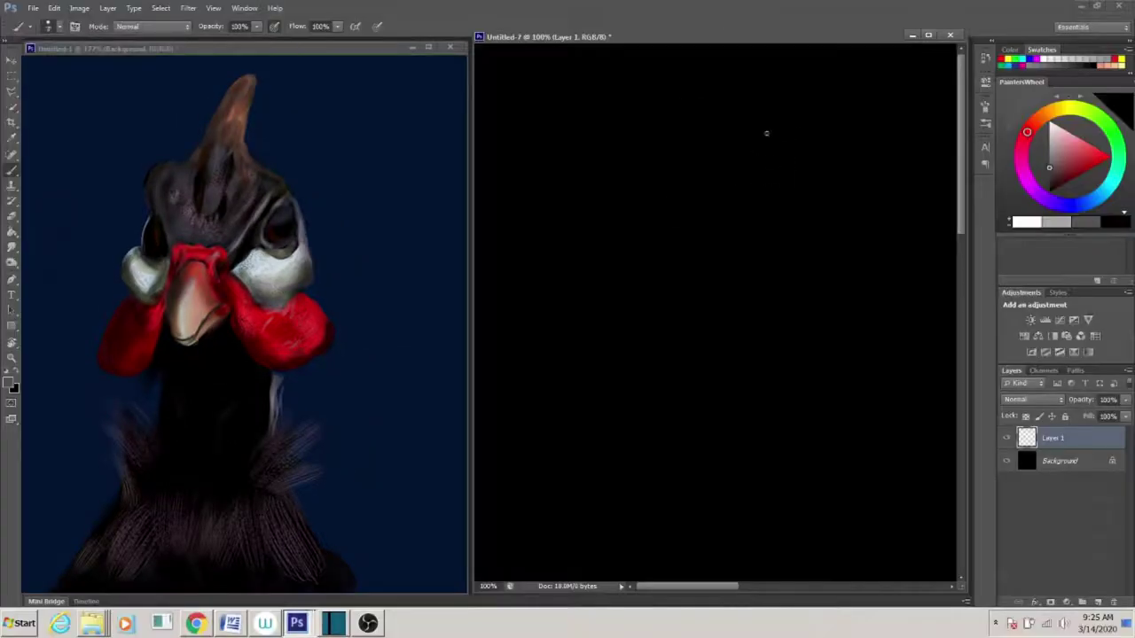
- Sketch grey outlines of the crest, both sides of the head, and down around the wattle
{"action": "mouse_move", "coordinate": [766, 133]}
{"action": "left_mouse_down"}
{"action": "mouse_move", "coordinate": [749, 220]}
{"action": "mouse_move", "coordinate": [639, 265]}
{"action": "left_mouse_up"}
{"action": "mouse_move", "coordinate": [610, 412]}
{"action": "left_mouse_down"}
{"action": "mouse_move", "coordinate": [660, 450]}
{"action": "mouse_move", "coordinate": [671, 429]}
{"action": "mouse_move", "coordinate": [625, 576]}
{"action": "left_mouse_up"}
{"action": "mouse_move", "coordinate": [758, 202]}
{"action": "left_mouse_down"}
{"action": "mouse_move", "coordinate": [825, 343]}
{"action": "mouse_move", "coordinate": [814, 427]}
{"action": "mouse_move", "coordinate": [761, 438]}
{"action": "mouse_move", "coordinate": [674, 416]}
{"action": "left_mouse_up"}
- Outline both wattle lobes, the centre dip between them, and the head's left edge
{"action": "left_click_drag", "start_coordinate": [627, 374], "coordinate": [672, 367]}
{"action": "left_click_drag", "start_coordinate": [676, 399], "coordinate": [656, 446]}
{"action": "left_click_drag", "start_coordinate": [633, 371], "coordinate": [601, 441]}
{"action": "left_click_drag", "start_coordinate": [692, 417], "coordinate": [733, 389]}
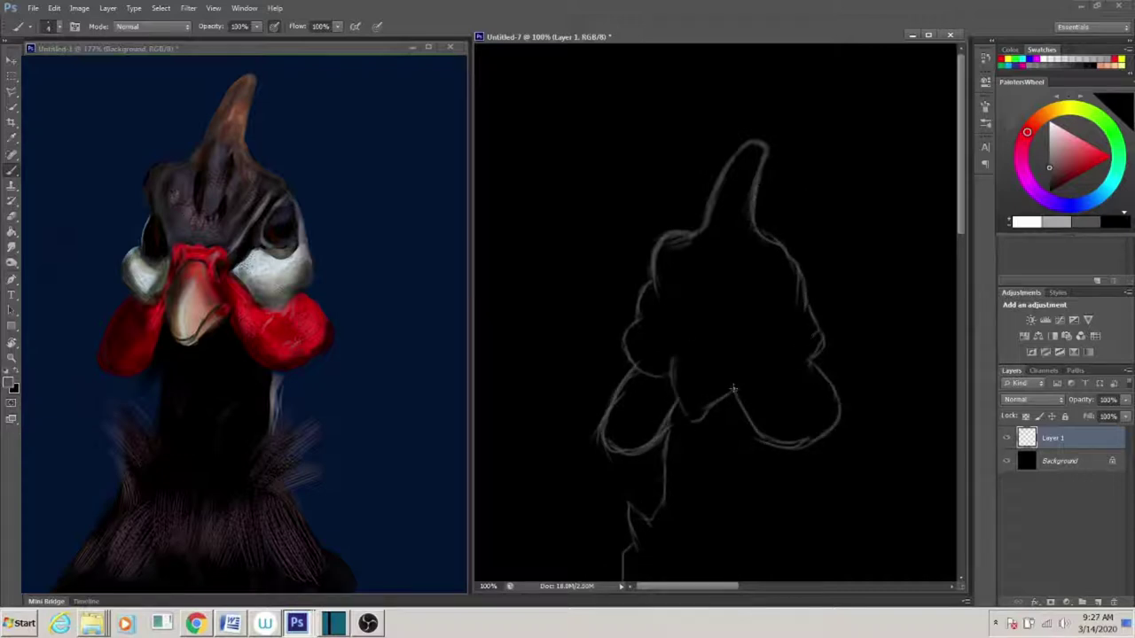
{"action": "left_click_drag", "start_coordinate": [657, 264], "coordinate": [678, 362]}
{"action": "left_click_drag", "start_coordinate": [784, 264], "coordinate": [734, 334]}
{"action": "left_click_drag", "start_coordinate": [810, 347], "coordinate": [754, 374]}
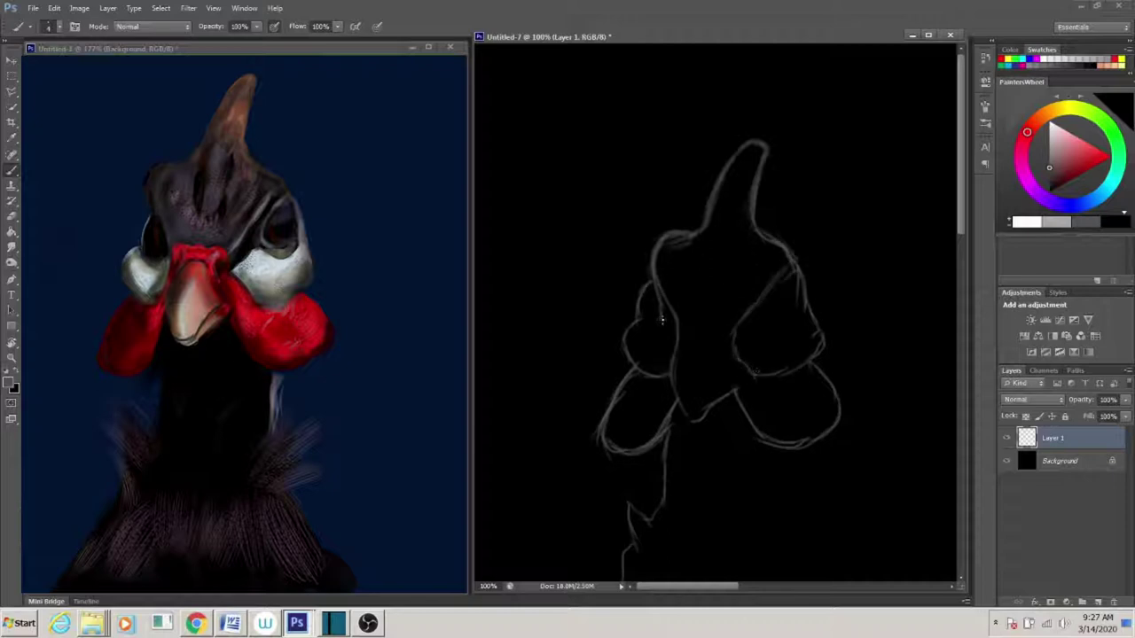
- Reinforce the right wattle's underside and draw lines over and down the neck
{"action": "left_click_drag", "start_coordinate": [659, 301], "coordinate": [647, 321]}
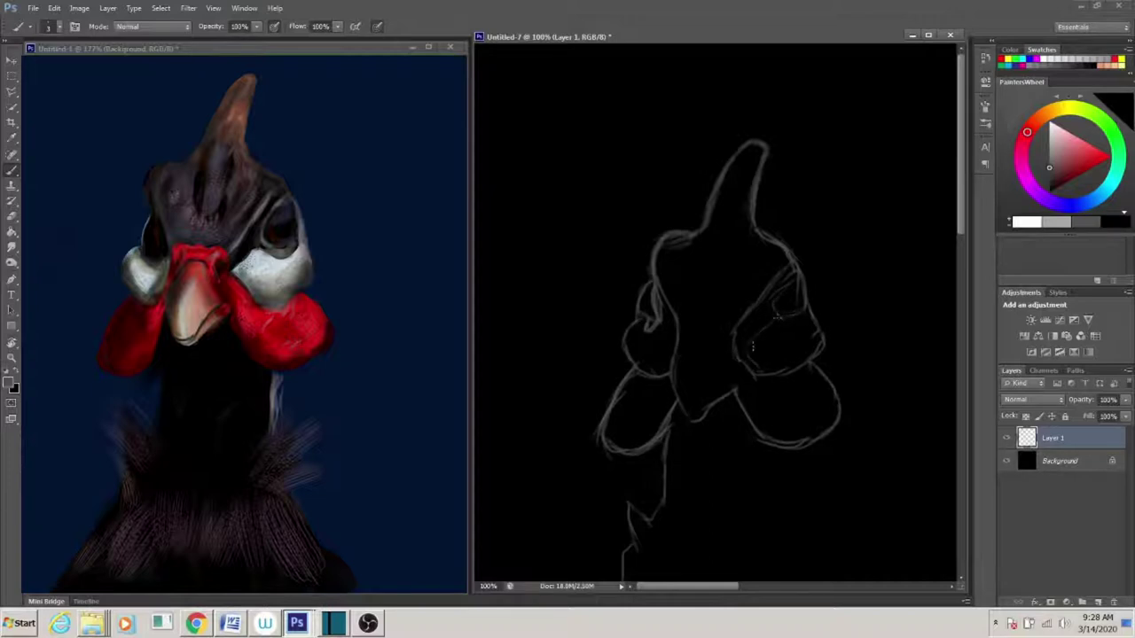
{"action": "left_click_drag", "start_coordinate": [797, 377], "coordinate": [758, 379]}
{"action": "left_click_drag", "start_coordinate": [730, 325], "coordinate": [676, 340]}
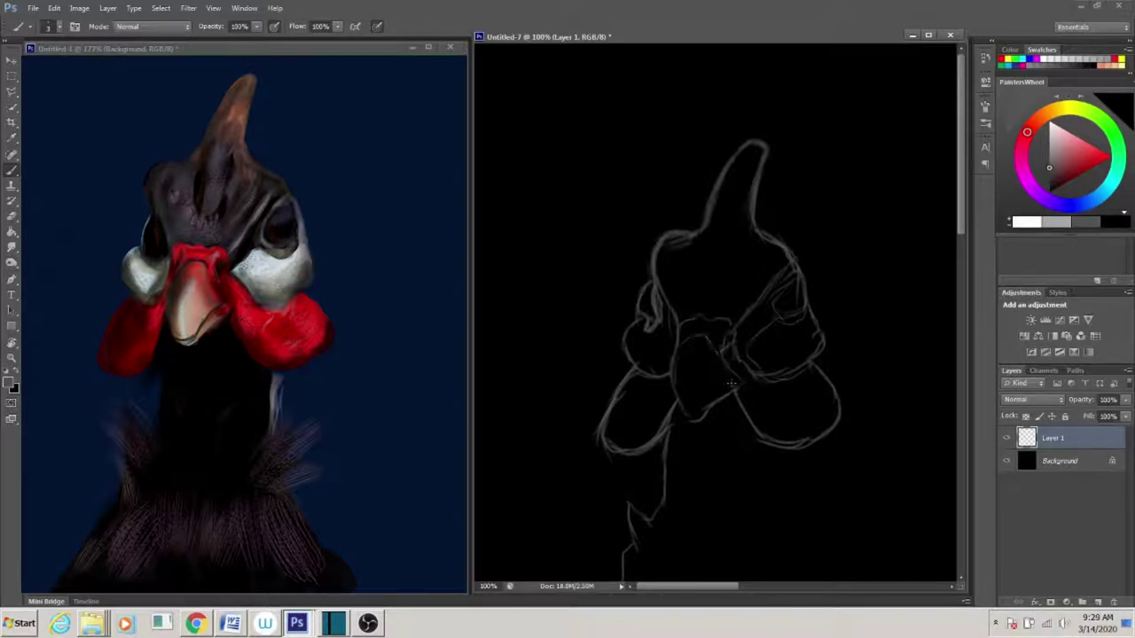
{"action": "left_click_drag", "start_coordinate": [673, 348], "coordinate": [702, 416]}
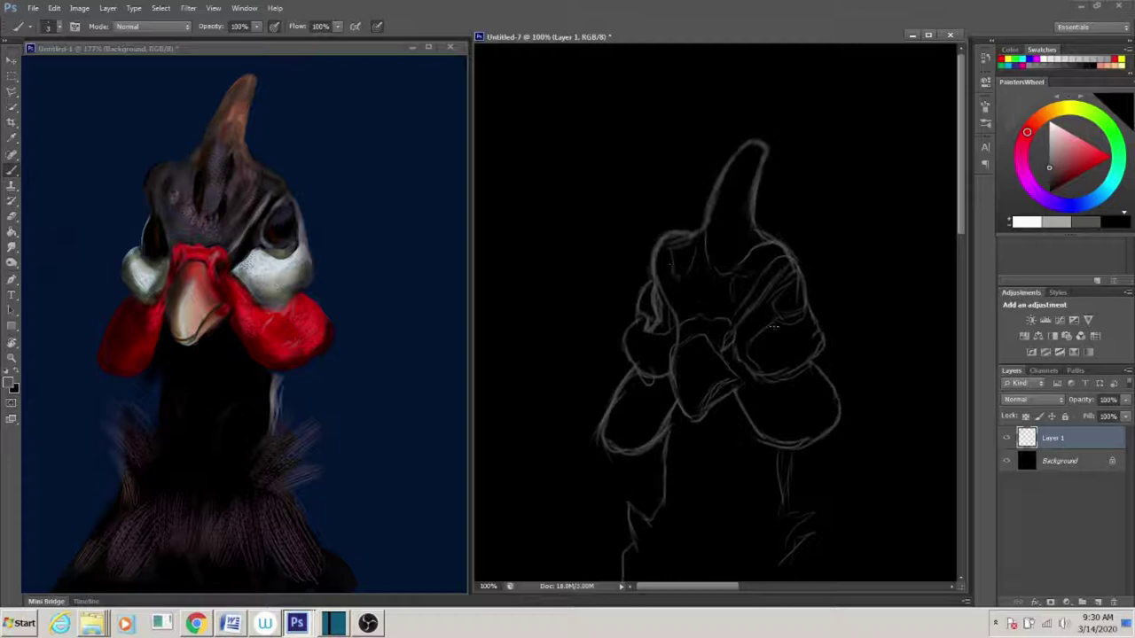
- Add Layer 2, tag the sketch layer red, and move the sketch up about 75 pixels
{"action": "key", "text": "e"}
{"action": "left_click", "coordinate": [1097, 602]}
{"action": "right_click", "coordinate": [1034, 441]}
{"action": "left_click", "coordinate": [1034, 353]}
{"action": "key", "text": "ctrl+t"}
{"action": "left_click_drag", "start_coordinate": [727, 461], "coordinate": [727, 395]}
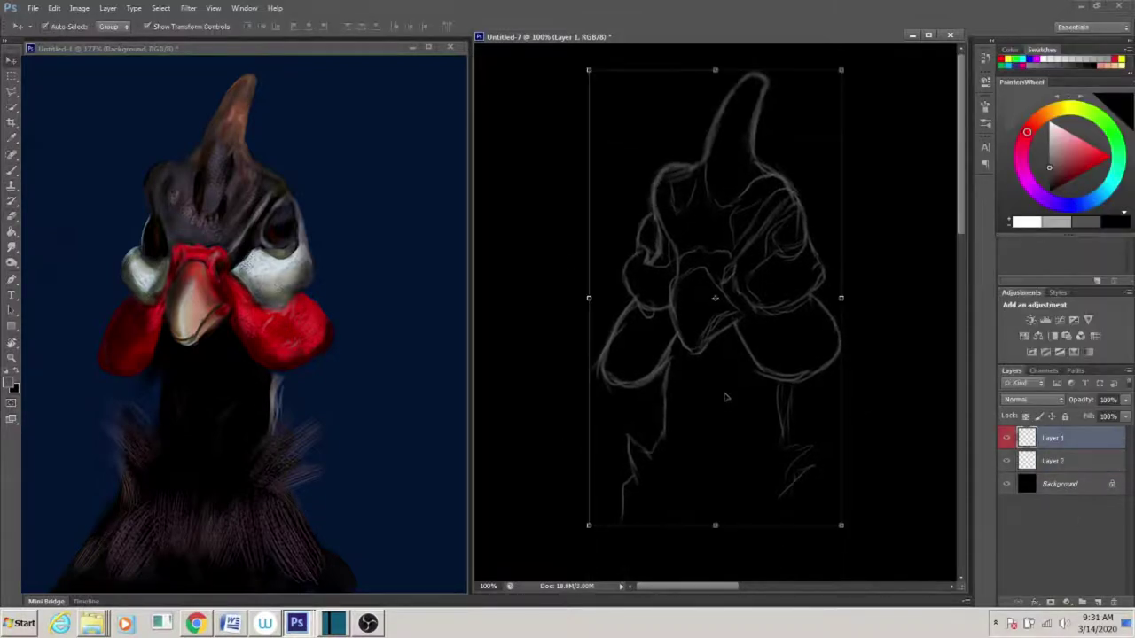
{"action": "key", "text": "Return"}
- Paint solid red wattles and the band between them on Layer 2
{"action": "key", "text": "b"}
{"action": "left_click", "coordinate": [1053, 461]}
{"action": "left_click", "coordinate": [293, 324], "text": "alt"}
{"action": "mouse_move", "coordinate": [814, 303]}
{"action": "left_mouse_down"}
{"action": "mouse_move", "coordinate": [829, 353]}
{"action": "mouse_move", "coordinate": [807, 367]}
{"action": "mouse_move", "coordinate": [760, 322]}
{"action": "mouse_move", "coordinate": [786, 334]}
{"action": "mouse_move", "coordinate": [834, 328]}
{"action": "left_mouse_up"}
{"action": "mouse_move", "coordinate": [665, 311]}
{"action": "left_mouse_down"}
{"action": "mouse_move", "coordinate": [625, 372]}
{"action": "mouse_move", "coordinate": [612, 368]}
{"action": "mouse_move", "coordinate": [643, 362]}
{"action": "mouse_move", "coordinate": [621, 376]}
{"action": "mouse_move", "coordinate": [636, 315]}
{"action": "mouse_move", "coordinate": [651, 354]}
{"action": "left_mouse_up"}
{"action": "mouse_move", "coordinate": [731, 291]}
{"action": "left_mouse_down"}
{"action": "mouse_move", "coordinate": [743, 311]}
{"action": "mouse_move", "coordinate": [723, 261]}
{"action": "mouse_move", "coordinate": [687, 259]}
{"action": "mouse_move", "coordinate": [700, 256]}
{"action": "left_mouse_up"}
{"action": "left_click_drag", "start_coordinate": [725, 295], "coordinate": [729, 326]}
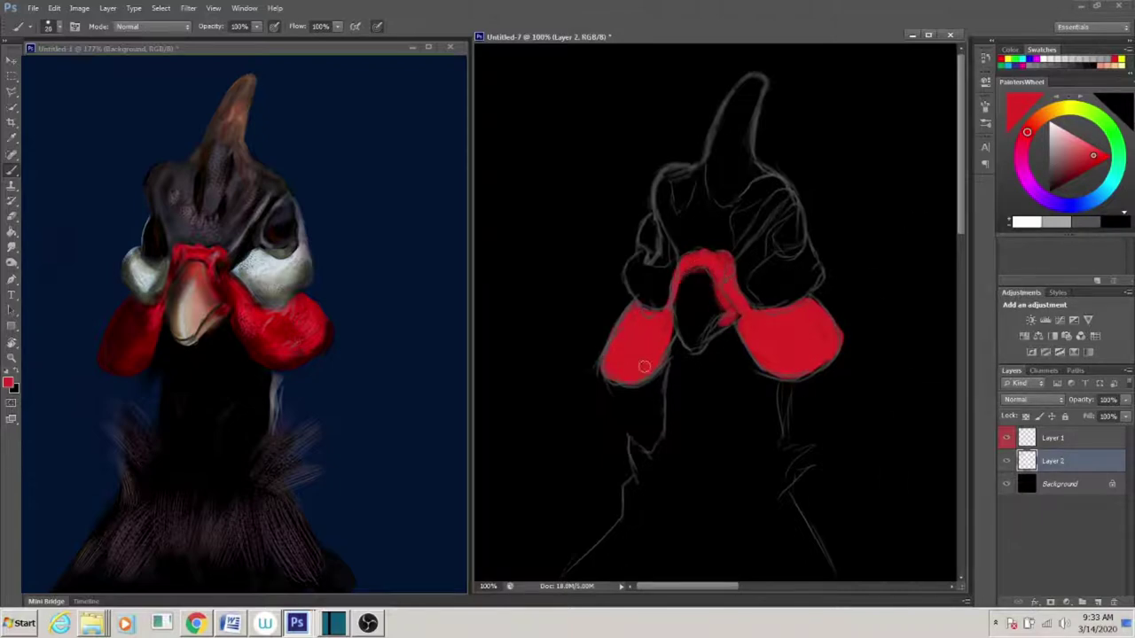
{"action": "key", "text": "bracketright"}
{"action": "key", "text": "bracketright"}
{"action": "left_click", "coordinate": [1053, 166]}
- Brush muted grey down the neck, erasing and repainting the first stroke
{"action": "left_click", "coordinate": [1098, 601], "text": "ctrl"}
{"action": "left_click_drag", "start_coordinate": [728, 344], "coordinate": [780, 467]}
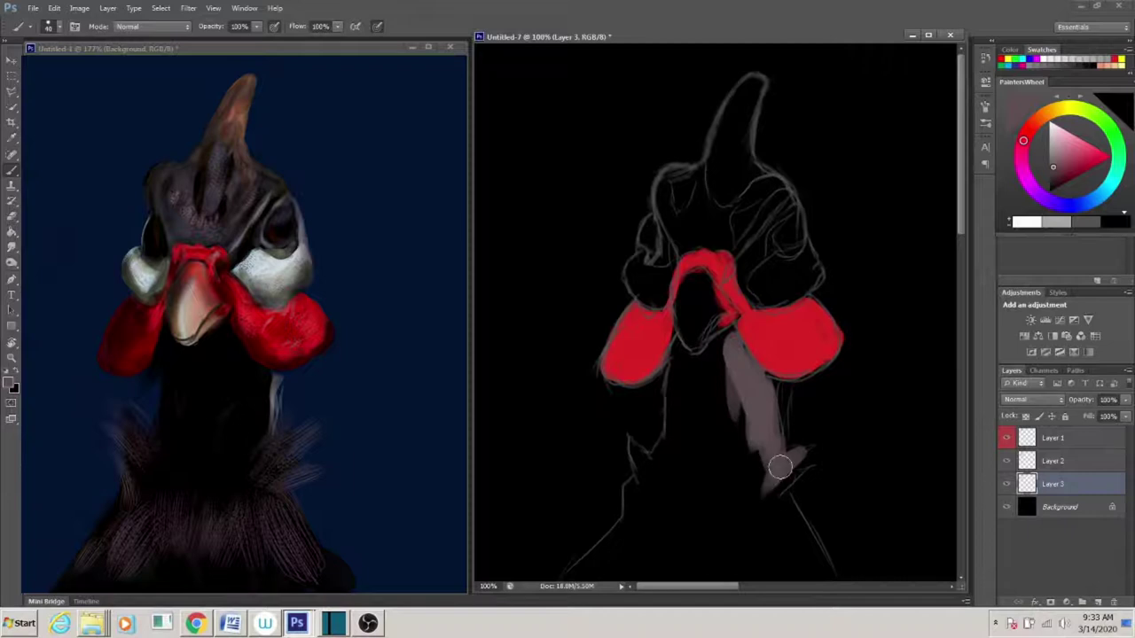
{"action": "key", "text": "e"}
{"action": "left_click_drag", "start_coordinate": [740, 354], "coordinate": [781, 479]}
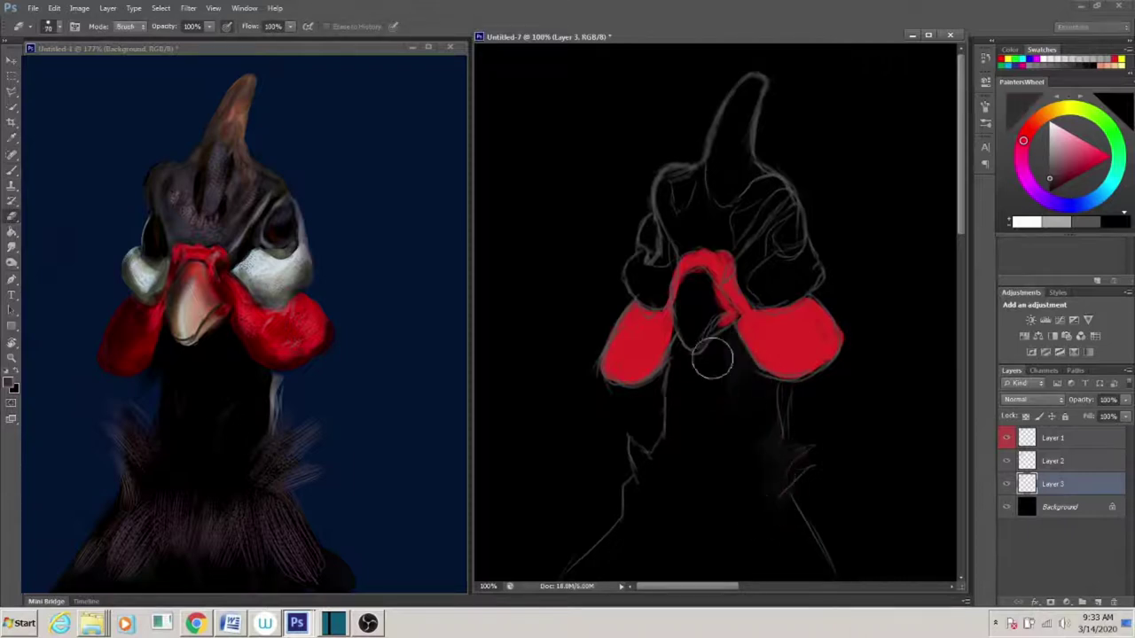
{"action": "key", "text": "b"}
{"action": "left_click_drag", "start_coordinate": [750, 346], "coordinate": [758, 446]}
{"action": "mouse_move", "coordinate": [710, 341]}
{"action": "left_mouse_down"}
{"action": "mouse_move", "coordinate": [690, 411]}
{"action": "mouse_move", "coordinate": [772, 436]}
{"action": "mouse_move", "coordinate": [727, 398]}
{"action": "mouse_move", "coordinate": [696, 562]}
{"action": "mouse_move", "coordinate": [673, 532]}
{"action": "left_mouse_up"}
- With a smaller brush, fill the head around the crest with grey
{"action": "key", "text": "bracketleft"}
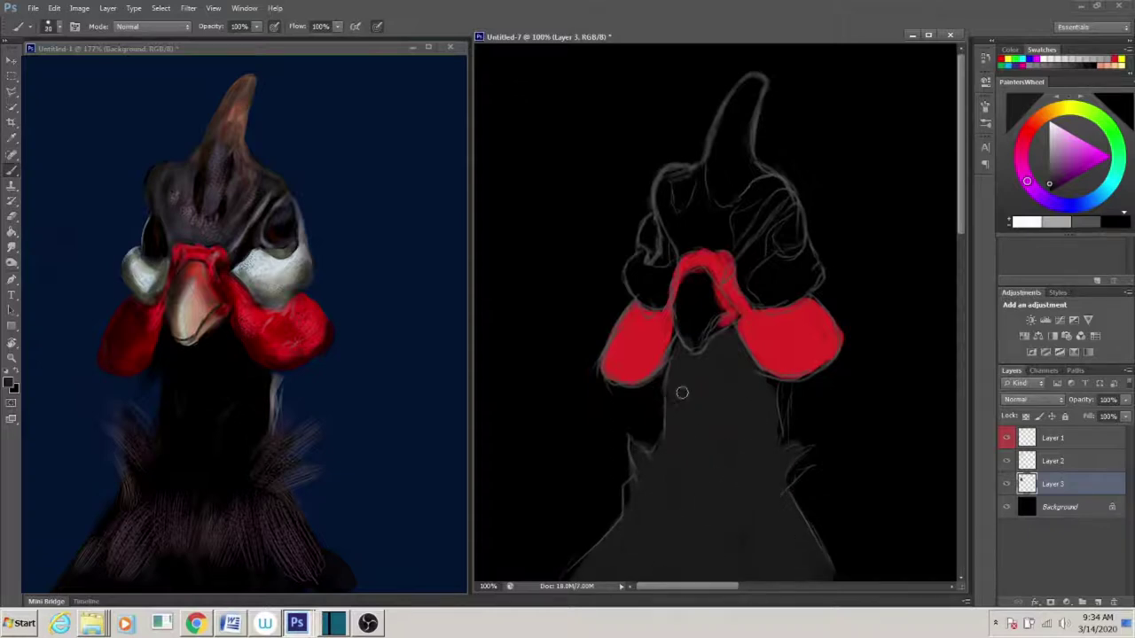
{"action": "mouse_move", "coordinate": [700, 239]}
{"action": "left_mouse_down"}
{"action": "mouse_move", "coordinate": [679, 185]}
{"action": "mouse_move", "coordinate": [678, 235]}
{"action": "mouse_move", "coordinate": [760, 185]}
{"action": "mouse_move", "coordinate": [761, 241]}
{"action": "mouse_move", "coordinate": [734, 277]}
{"action": "left_mouse_up"}
{"action": "mouse_move", "coordinate": [784, 195]}
{"action": "left_mouse_down"}
{"action": "mouse_move", "coordinate": [735, 182]}
{"action": "mouse_move", "coordinate": [689, 189]}
{"action": "left_mouse_up"}
- Paint the crest brownish orange on a new layer
{"action": "left_click", "coordinate": [234, 98], "text": "alt"}
{"action": "key", "text": "ctrl+shift+alt+n"}
{"action": "mouse_move", "coordinate": [754, 81]}
{"action": "left_mouse_down"}
{"action": "mouse_move", "coordinate": [744, 133]}
{"action": "mouse_move", "coordinate": [710, 161]}
{"action": "mouse_move", "coordinate": [754, 169]}
{"action": "mouse_move", "coordinate": [741, 103]}
{"action": "left_mouse_up"}
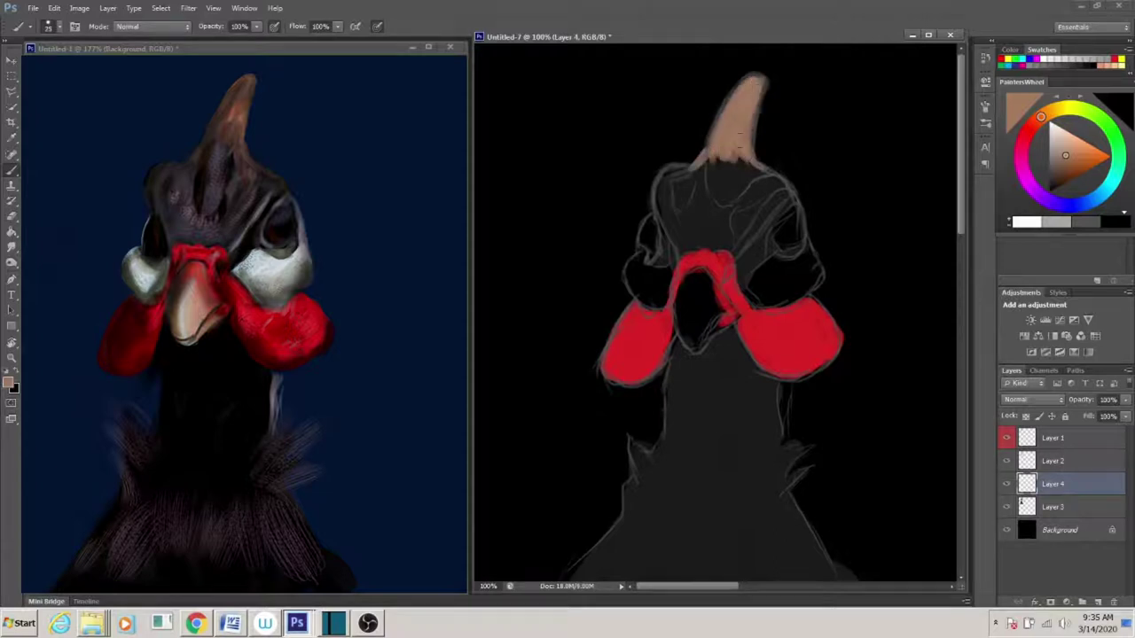
- Paint near-white cheek patches on both sides on another new layer
{"action": "key", "text": "ctrl+shift+alt+n"}
{"action": "left_click", "coordinate": [270, 266], "text": "alt"}
{"action": "mouse_move", "coordinate": [793, 256]}
{"action": "left_mouse_down"}
{"action": "mouse_move", "coordinate": [763, 297]}
{"action": "mouse_move", "coordinate": [798, 275]}
{"action": "left_mouse_up"}
{"action": "mouse_move", "coordinate": [670, 262]}
{"action": "left_mouse_down"}
{"action": "mouse_move", "coordinate": [656, 297]}
{"action": "mouse_move", "coordinate": [640, 252]}
{"action": "mouse_move", "coordinate": [648, 299]}
{"action": "mouse_move", "coordinate": [667, 302]}
{"action": "mouse_move", "coordinate": [672, 270]}
{"action": "left_mouse_up"}
{"action": "mouse_move", "coordinate": [745, 302]}
{"action": "left_mouse_down"}
{"action": "mouse_move", "coordinate": [771, 256]}
{"action": "mouse_move", "coordinate": [809, 257]}
{"action": "mouse_move", "coordinate": [741, 288]}
{"action": "mouse_move", "coordinate": [703, 351]}
{"action": "left_mouse_up"}
- Sample salmon pink from the reference and paint the beak between the wattles
{"action": "key", "text": "alt"}
{"action": "left_click", "coordinate": [200, 306], "text": "alt"}
{"action": "mouse_move", "coordinate": [710, 270]}
{"action": "left_mouse_down"}
{"action": "mouse_move", "coordinate": [679, 341]}
{"action": "mouse_move", "coordinate": [702, 290]}
{"action": "mouse_move", "coordinate": [694, 332]}
{"action": "mouse_move", "coordinate": [684, 330]}
{"action": "left_mouse_up"}
{"action": "left_click_drag", "start_coordinate": [681, 289], "coordinate": [696, 311]}
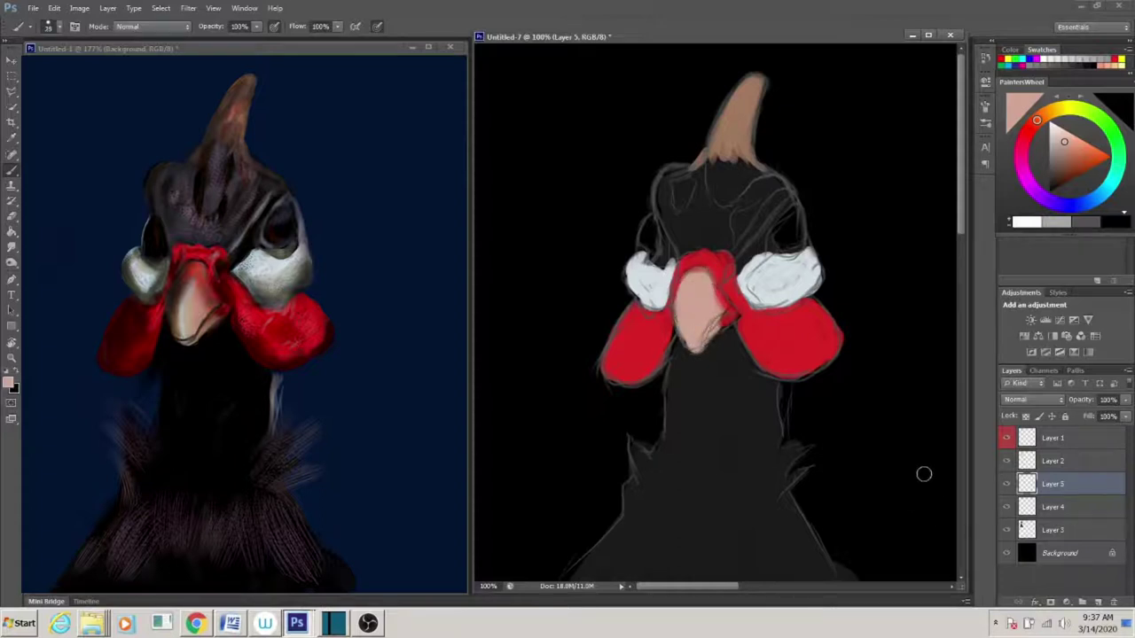
- Cover the head and crest base in grey-blue sampled from the reference
{"action": "left_click", "coordinate": [497, 244], "text": "alt"}
{"action": "mouse_move", "coordinate": [669, 189]}
{"action": "left_mouse_down"}
{"action": "mouse_move", "coordinate": [750, 213]}
{"action": "mouse_move", "coordinate": [736, 248]}
{"action": "left_mouse_up"}
{"action": "mouse_move", "coordinate": [771, 182]}
{"action": "left_mouse_down"}
{"action": "mouse_move", "coordinate": [718, 226]}
{"action": "mouse_move", "coordinate": [700, 208]}
{"action": "mouse_move", "coordinate": [656, 266]}
{"action": "left_mouse_up"}
{"action": "left_click_drag", "start_coordinate": [714, 168], "coordinate": [704, 213]}
{"action": "left_click_drag", "start_coordinate": [740, 142], "coordinate": [722, 173]}
{"action": "left_click_drag", "start_coordinate": [700, 129], "coordinate": [710, 181]}
- On a new shading layer, brush a faint lighter grey-blue highlight on the head's left
{"action": "left_click", "coordinate": [1053, 461]}
{"action": "left_click", "coordinate": [1098, 602]}
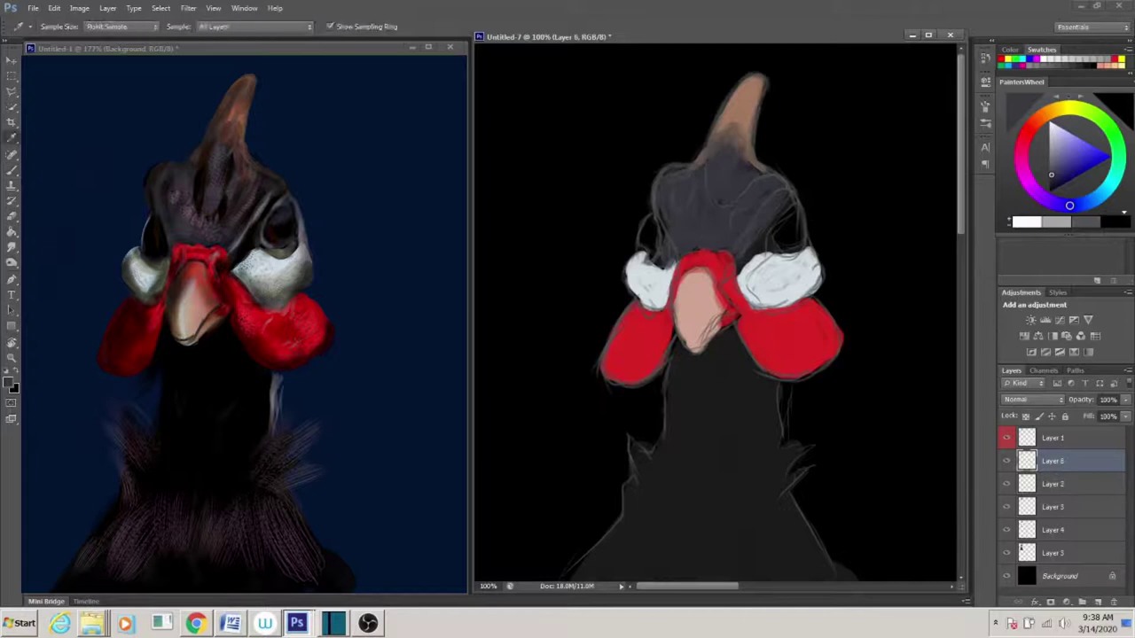
{"action": "key", "text": "b"}
{"action": "left_click", "coordinate": [679, 203], "text": "alt"}
{"action": "key", "text": "bracketleft"}
{"action": "key", "text": "bracketleft"}
{"action": "key", "text": "bracketleft"}
{"action": "left_click_drag", "start_coordinate": [663, 192], "coordinate": [671, 239]}
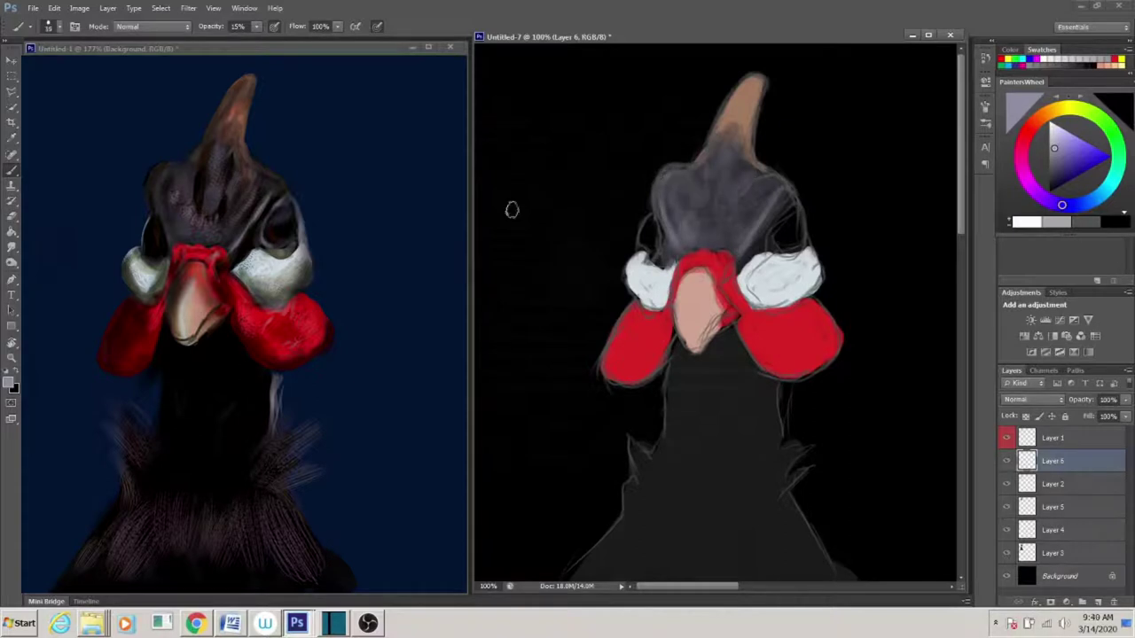
- Raise brush opacity to about 45% and paint a dark reddish stroke atop the head
{"action": "left_click", "coordinate": [765, 198], "text": "alt"}
{"action": "key", "text": "4"}
{"action": "key", "text": "5"}
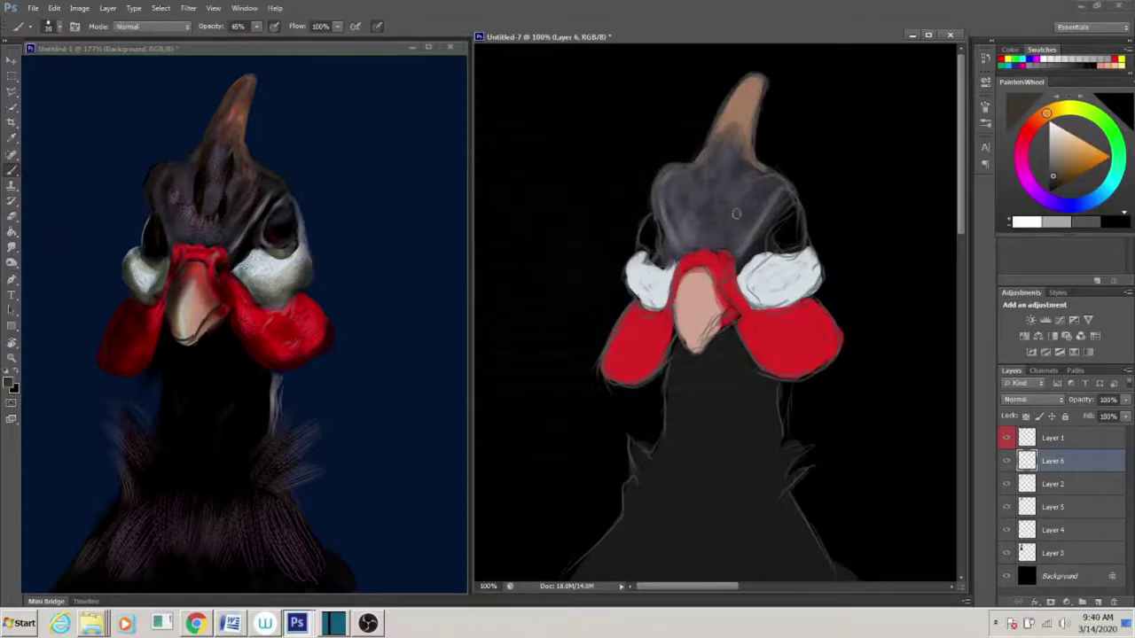
{"action": "left_click", "coordinate": [736, 214], "text": "alt"}
{"action": "left_click_drag", "start_coordinate": [736, 199], "coordinate": [735, 149]}
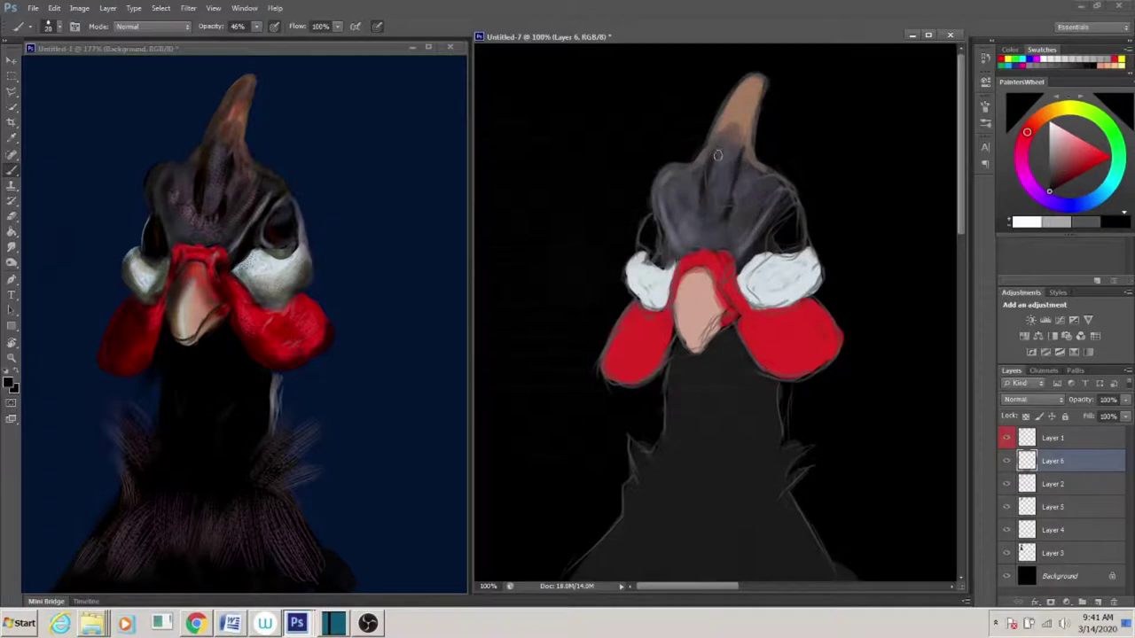
- Paint light pink and darker pink strokes on the beak, brush size 40
{"action": "left_click", "coordinate": [692, 253], "text": "alt"}
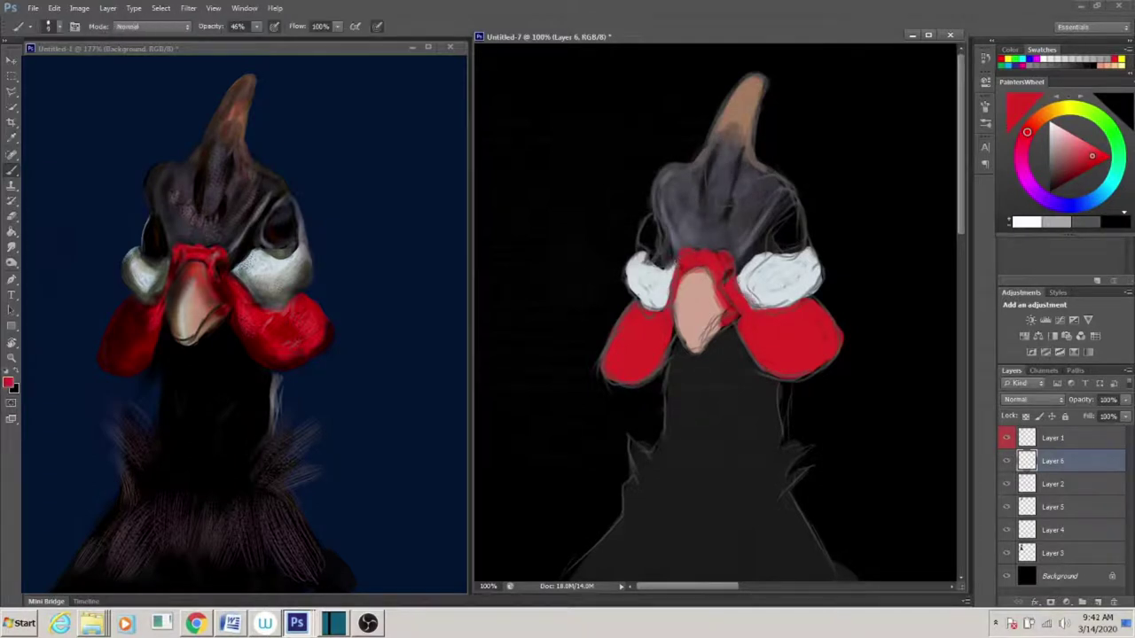
{"action": "left_click", "coordinate": [709, 297], "text": "alt"}
{"action": "mouse_move", "coordinate": [709, 297]}
{"action": "left_mouse_down"}
{"action": "mouse_move", "coordinate": [683, 321]}
{"action": "mouse_move", "coordinate": [692, 359]}
{"action": "left_mouse_up"}
{"action": "left_click", "coordinate": [695, 293], "text": "alt"}
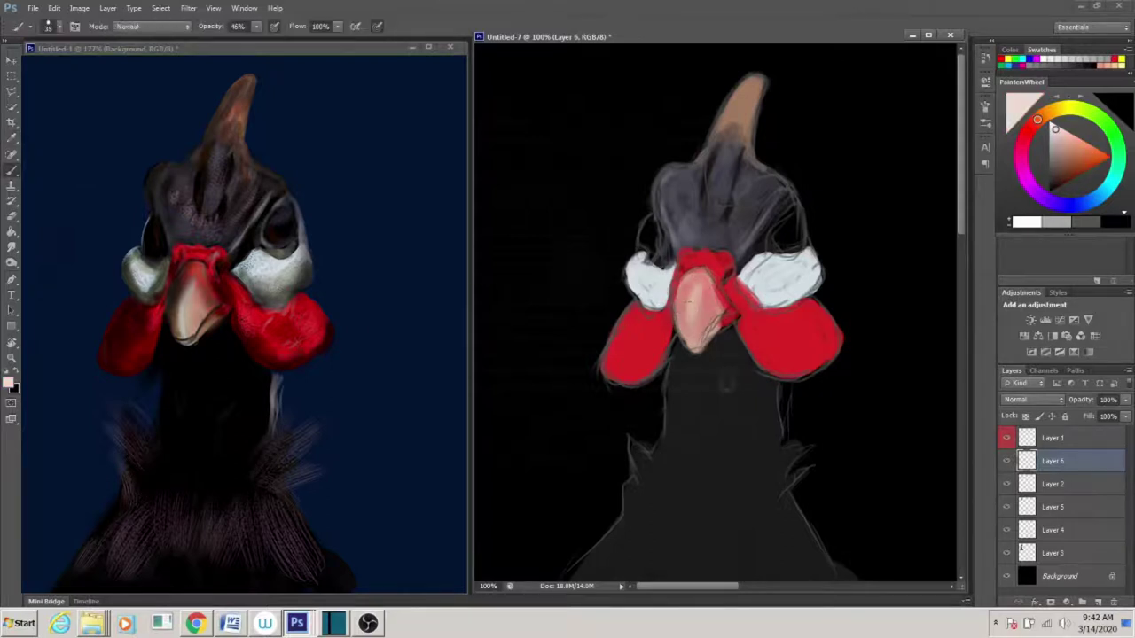
{"action": "left_click", "coordinate": [59, 25]}
{"action": "key", "text": "Escape"}
{"action": "key", "text": "bracketleft"}
{"action": "left_click", "coordinate": [692, 306], "text": "alt"}
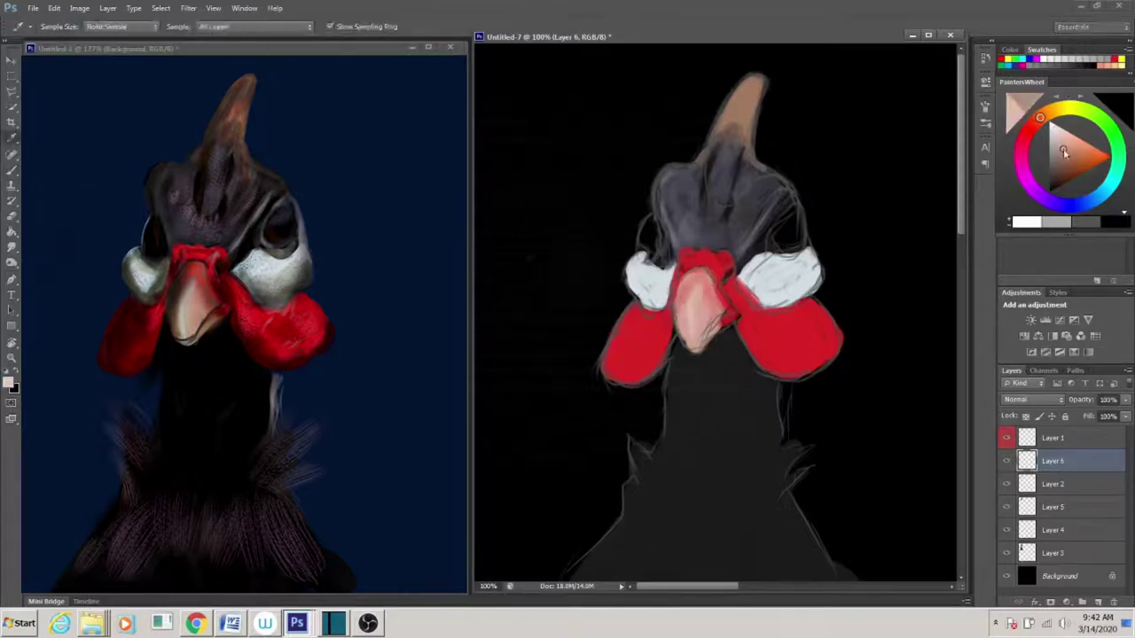
{"action": "mouse_move", "coordinate": [703, 324]}
{"action": "left_mouse_down"}
{"action": "mouse_move", "coordinate": [691, 304]}
{"action": "mouse_move", "coordinate": [677, 346]}
{"action": "left_mouse_up"}
- Shrink the brush to 30 and sample tan, red, brown, pink and white tones
{"action": "key", "text": "bracketleft"}
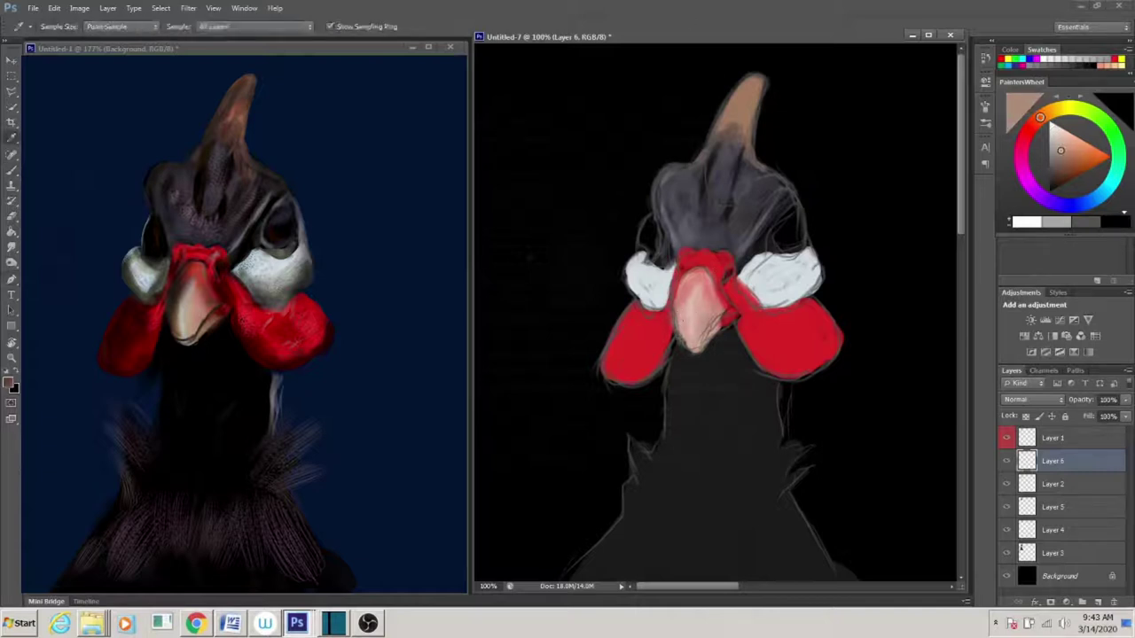
{"action": "left_click", "coordinate": [676, 328], "text": "alt"}
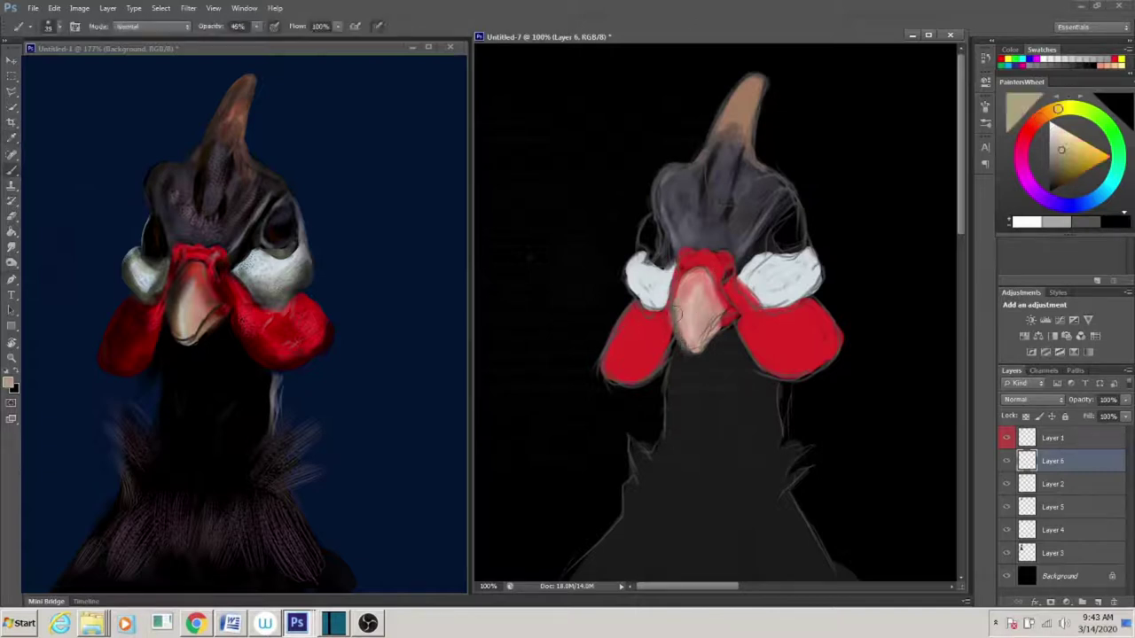
{"action": "left_click", "coordinate": [709, 294], "text": "alt"}
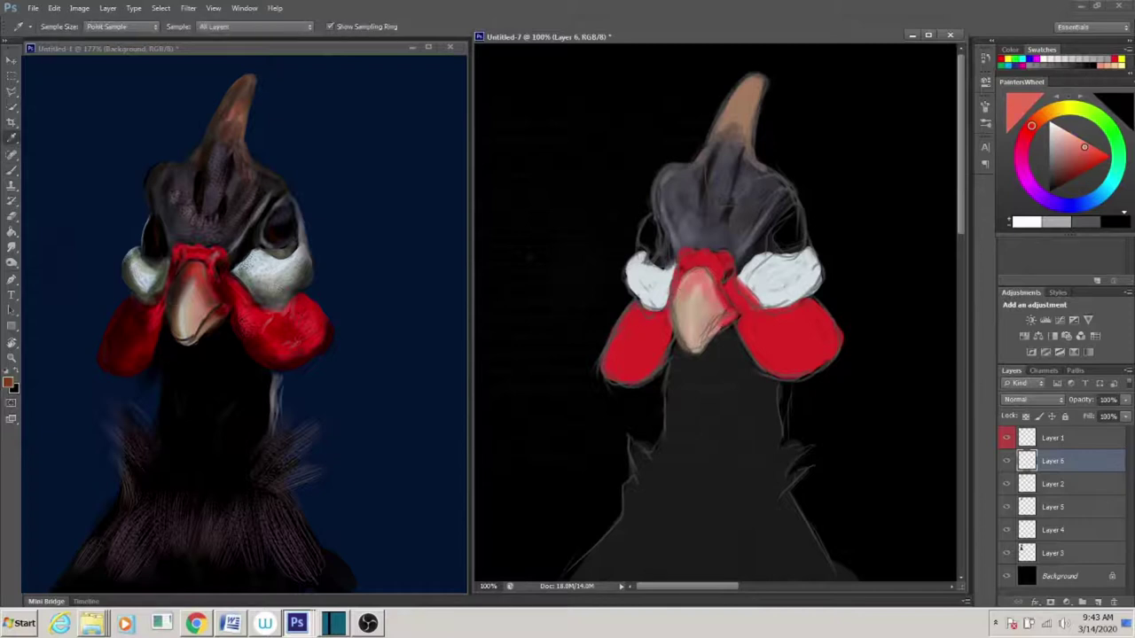
{"action": "left_click", "coordinate": [725, 315], "text": "alt"}
{"action": "left_click", "coordinate": [638, 320], "text": "alt"}
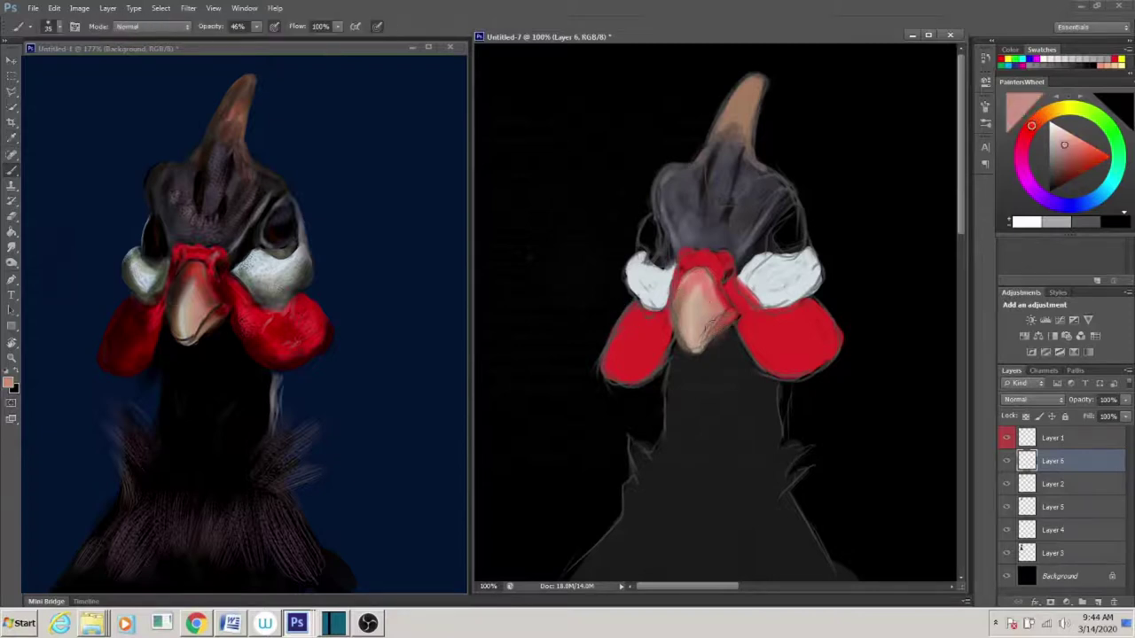
{"action": "left_click", "coordinate": [662, 272], "text": "alt"}
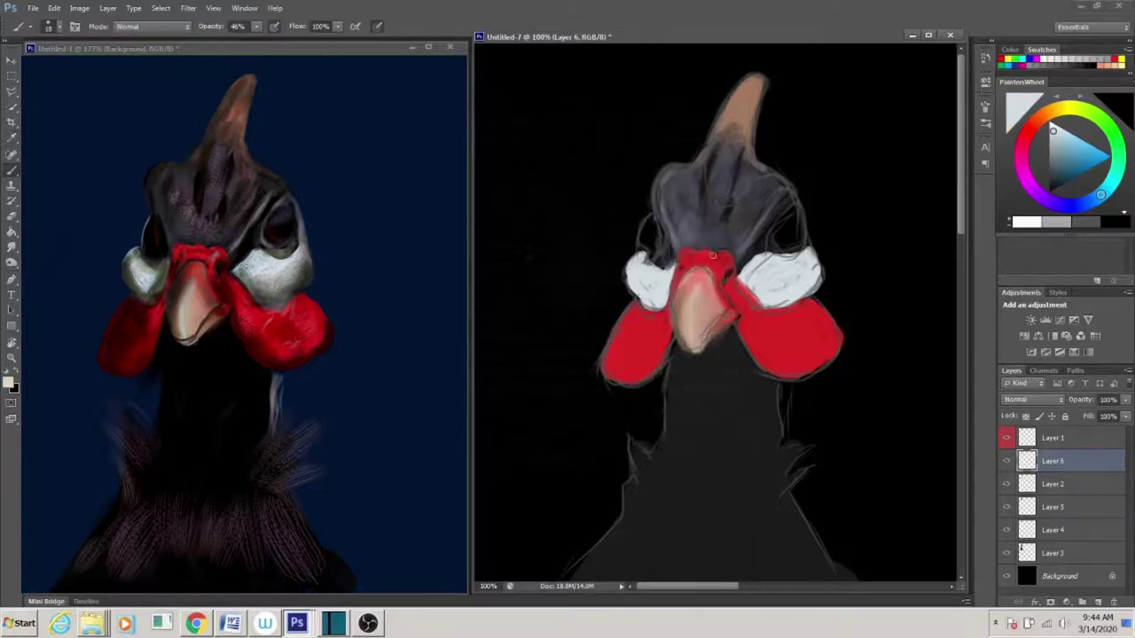
{"action": "left_click", "coordinate": [792, 288], "text": "alt"}
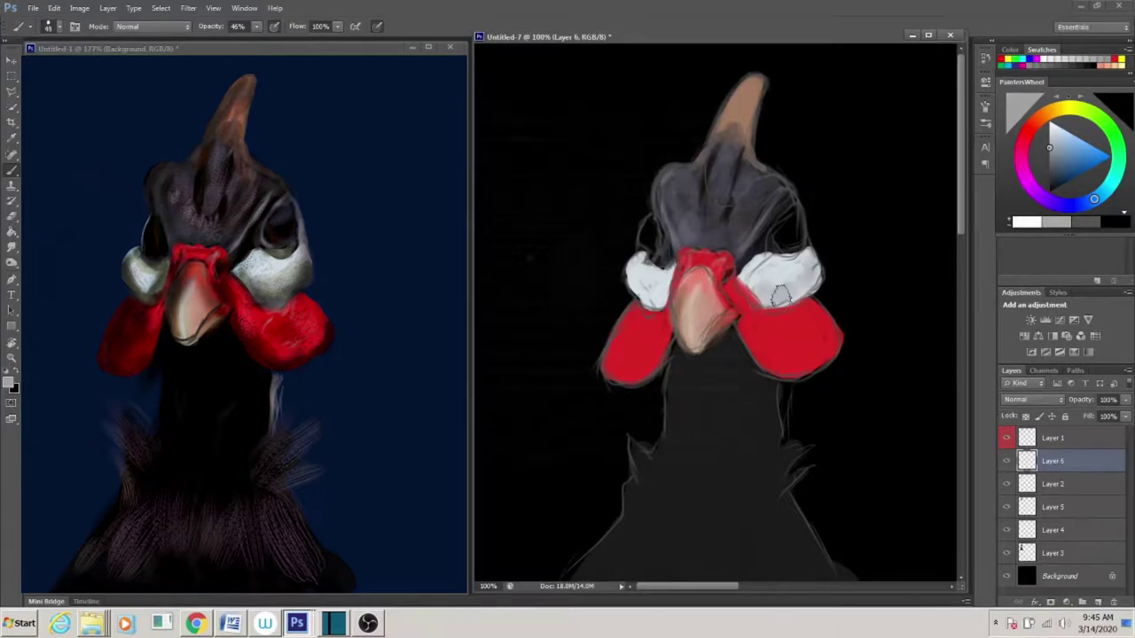
- Repaint the right white cheek patch and sample pale and tan beak tones
{"action": "left_click", "coordinate": [622, 280], "text": "alt"}
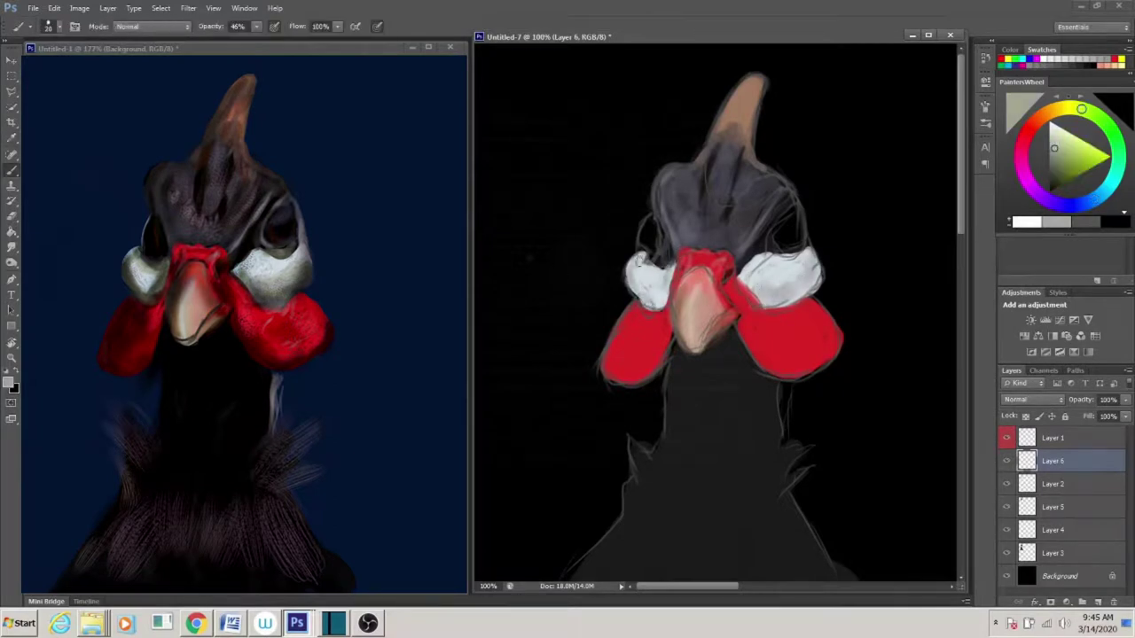
{"action": "left_click_drag", "start_coordinate": [794, 275], "coordinate": [758, 291]}
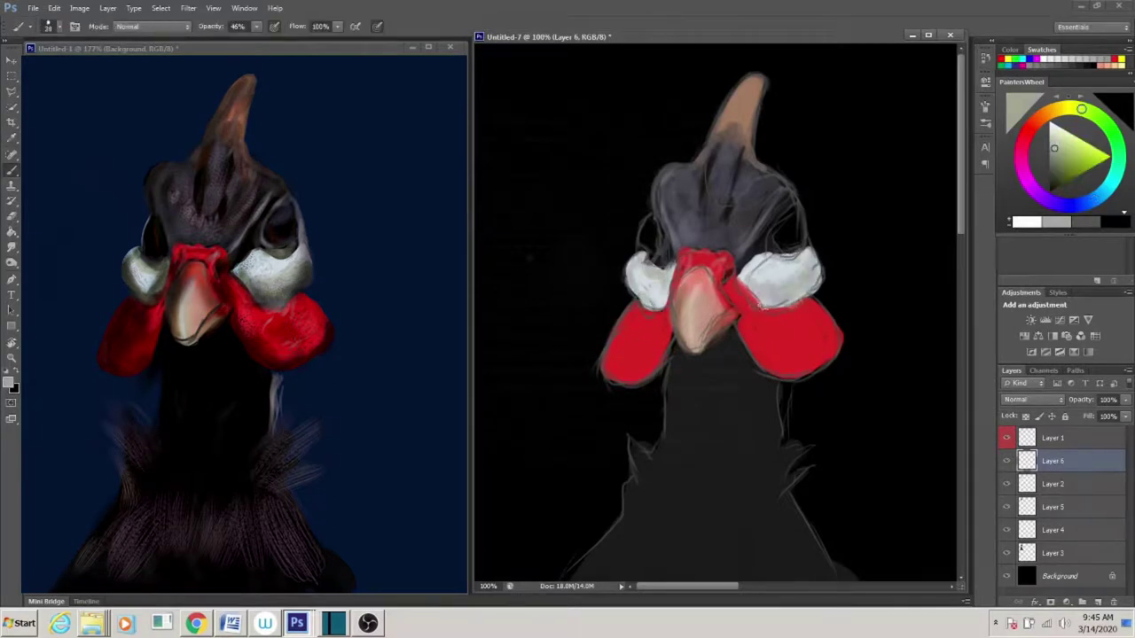
{"action": "left_click", "coordinate": [688, 321], "text": "alt"}
{"action": "left_click", "coordinate": [708, 330], "text": "alt"}
{"action": "left_click", "coordinate": [643, 266], "text": "alt"}
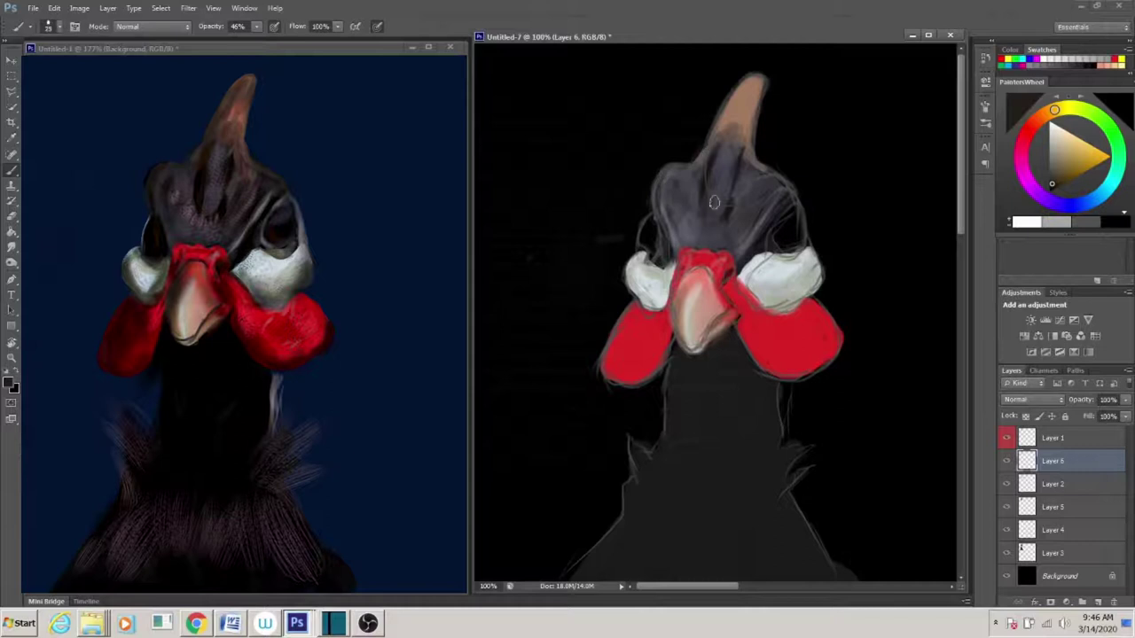
- Add dark blue-grey shading across the head and darken the right wattle's top edge
{"action": "left_click", "coordinate": [752, 190], "text": "alt"}
{"action": "left_click_drag", "start_coordinate": [674, 216], "coordinate": [770, 207]}
{"action": "left_click_drag", "start_coordinate": [751, 306], "coordinate": [804, 227]}
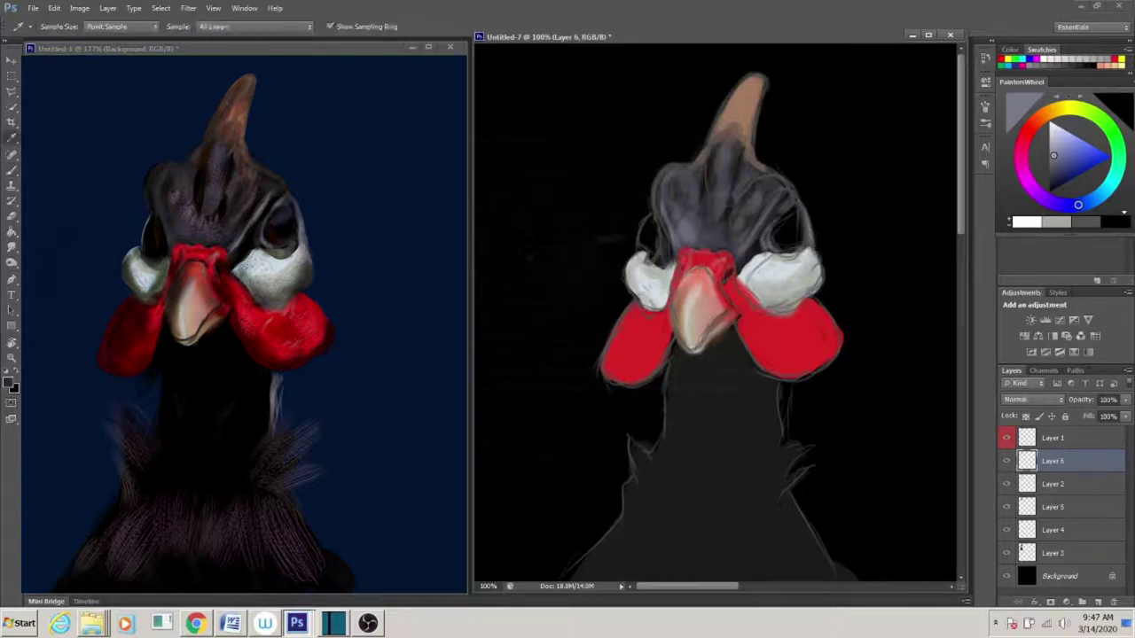
- Paint a white highlight along the neck's right edge and hide the Layer 1 sketch
{"action": "left_click", "coordinate": [768, 225], "text": "alt"}
{"action": "left_click", "coordinate": [763, 251], "text": "alt"}
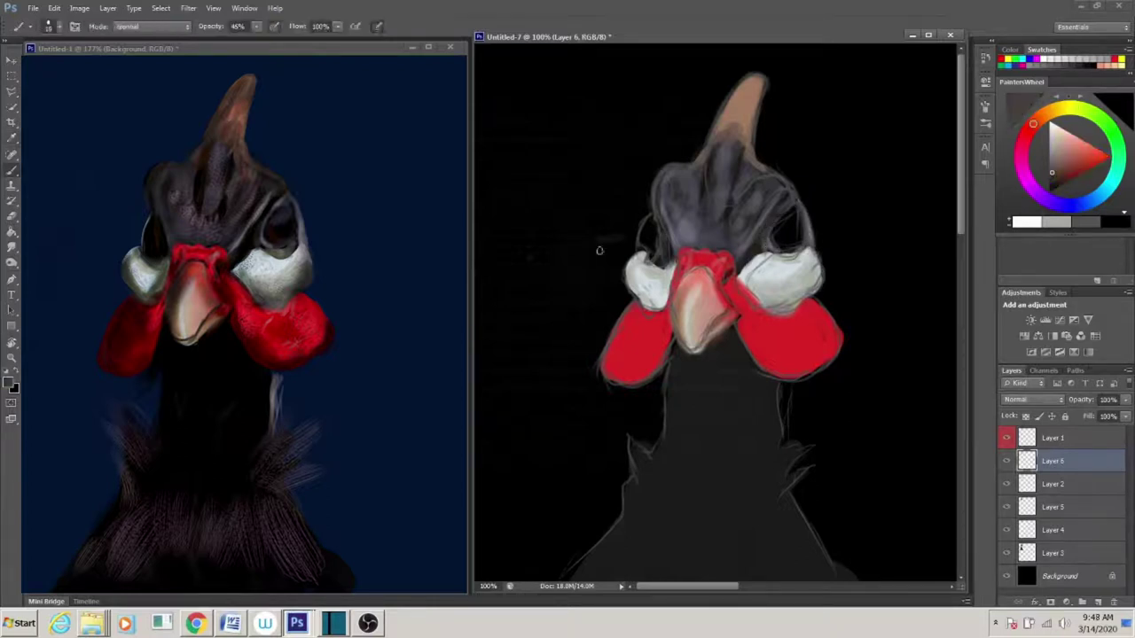
{"action": "left_click", "coordinate": [665, 230], "text": "alt"}
{"action": "left_click", "coordinate": [774, 204], "text": "alt"}
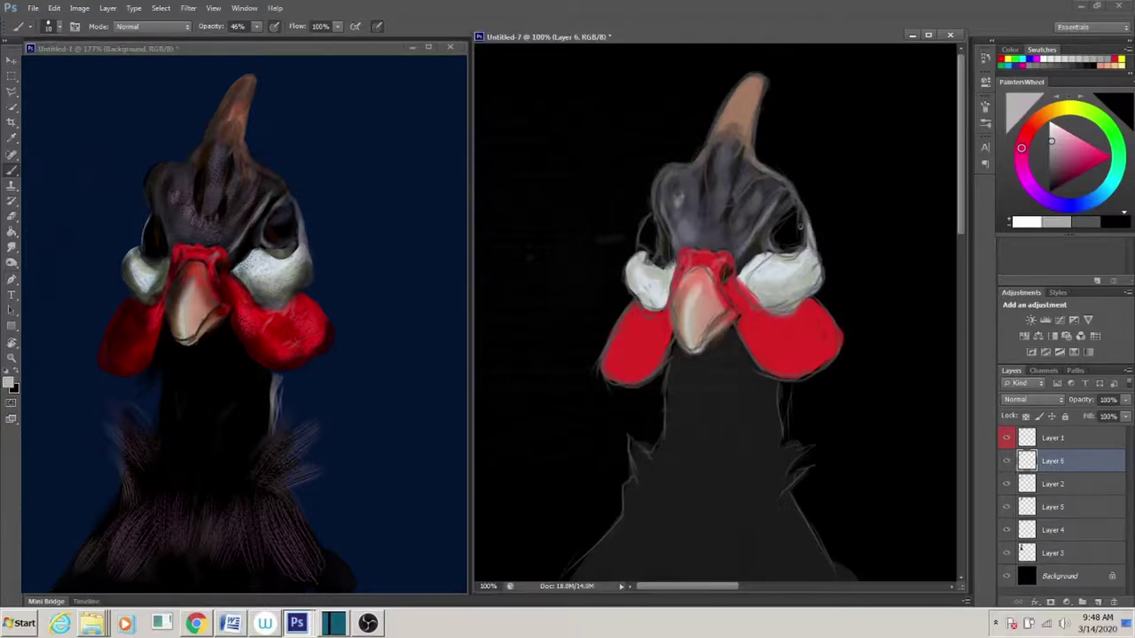
{"action": "left_click_drag", "start_coordinate": [782, 381], "coordinate": [780, 441]}
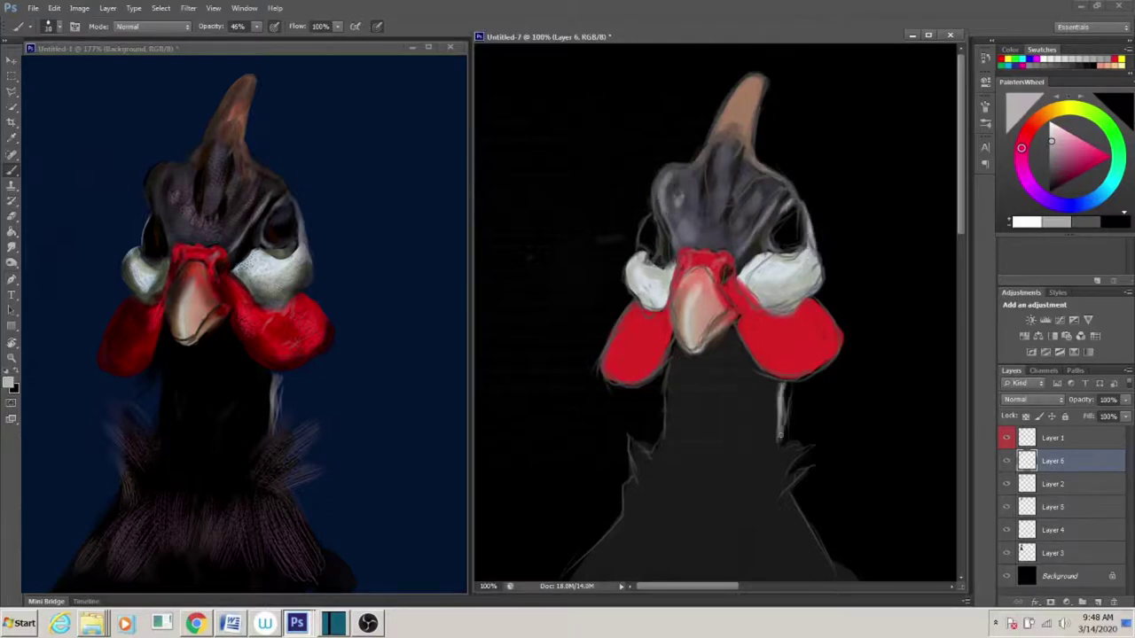
{"action": "left_click", "coordinate": [1006, 438]}
{"action": "left_click", "coordinate": [652, 228], "text": "alt"}
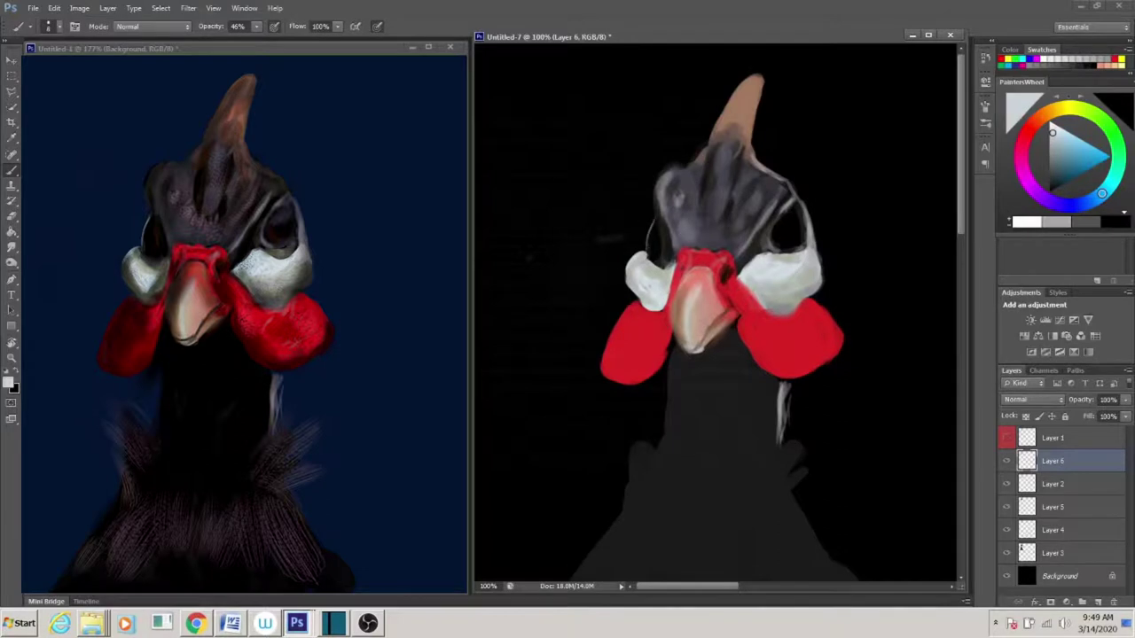
- Shade the base of the comb dark grey
{"action": "left_click", "coordinate": [651, 257], "text": "alt"}
{"action": "left_click", "coordinate": [661, 255], "text": "alt"}
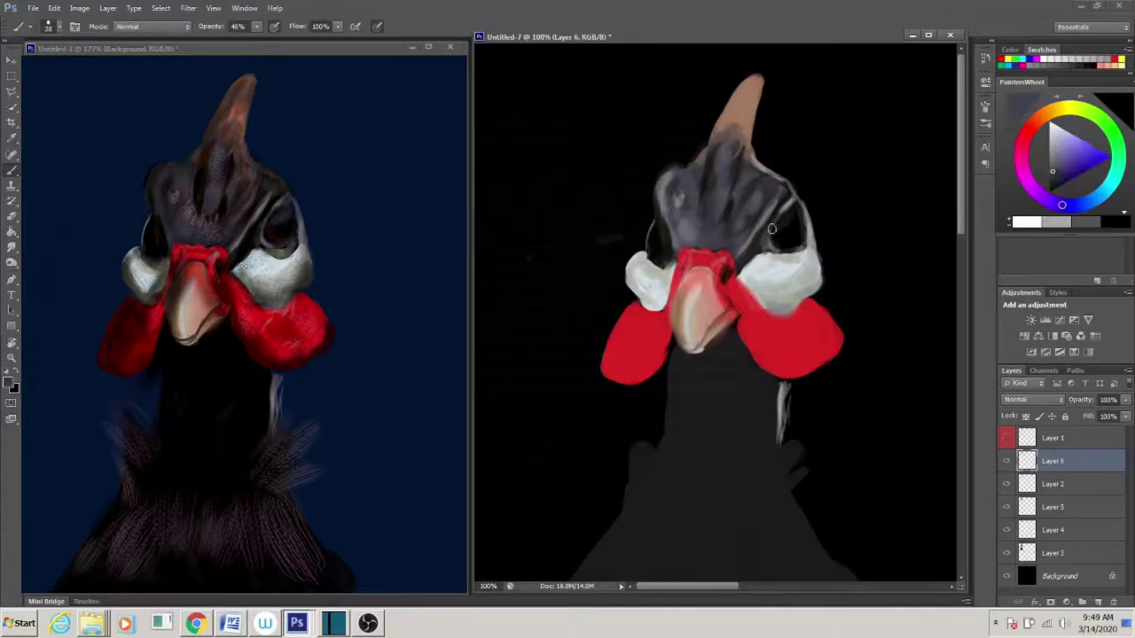
{"action": "left_click", "coordinate": [794, 246], "text": "alt"}
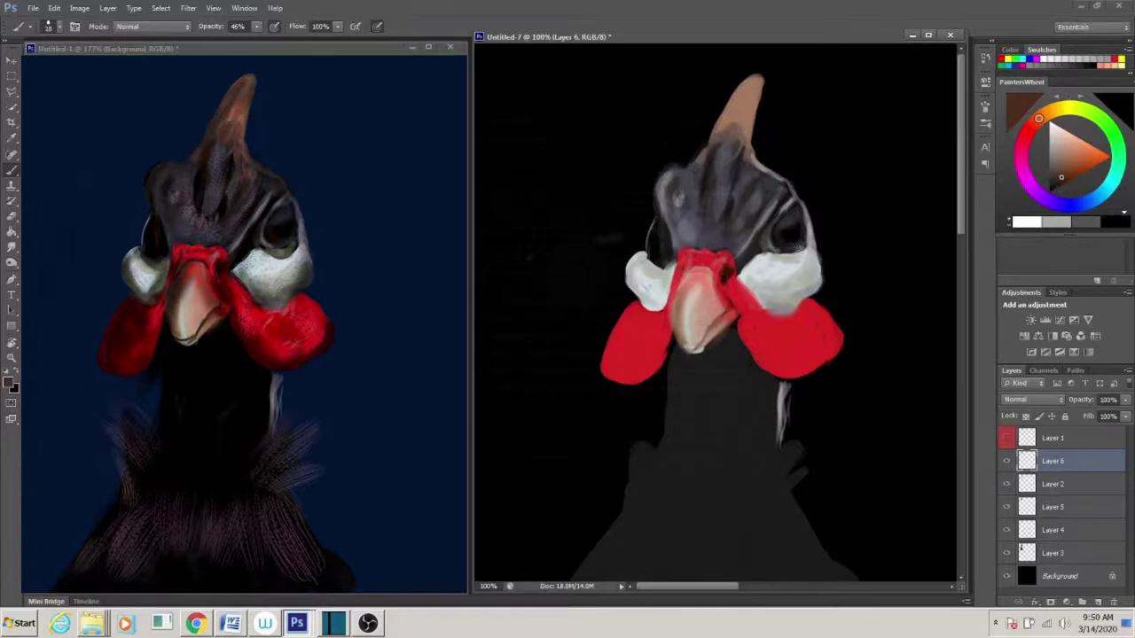
{"action": "mouse_move", "coordinate": [717, 151]}
{"action": "left_mouse_down"}
{"action": "mouse_move", "coordinate": [743, 111]}
{"action": "mouse_move", "coordinate": [740, 82]}
{"action": "left_mouse_up"}
- Darken the grey neck and body with black on Layer 3
{"action": "left_click", "coordinate": [747, 226], "text": "alt"}
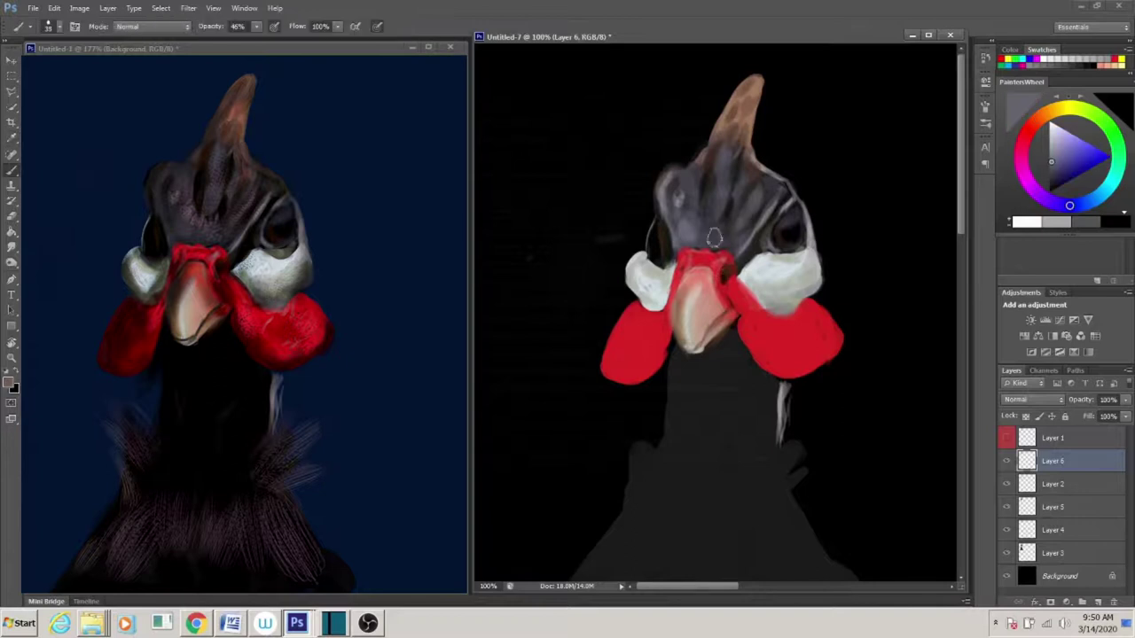
{"action": "left_click", "coordinate": [639, 266], "text": "alt"}
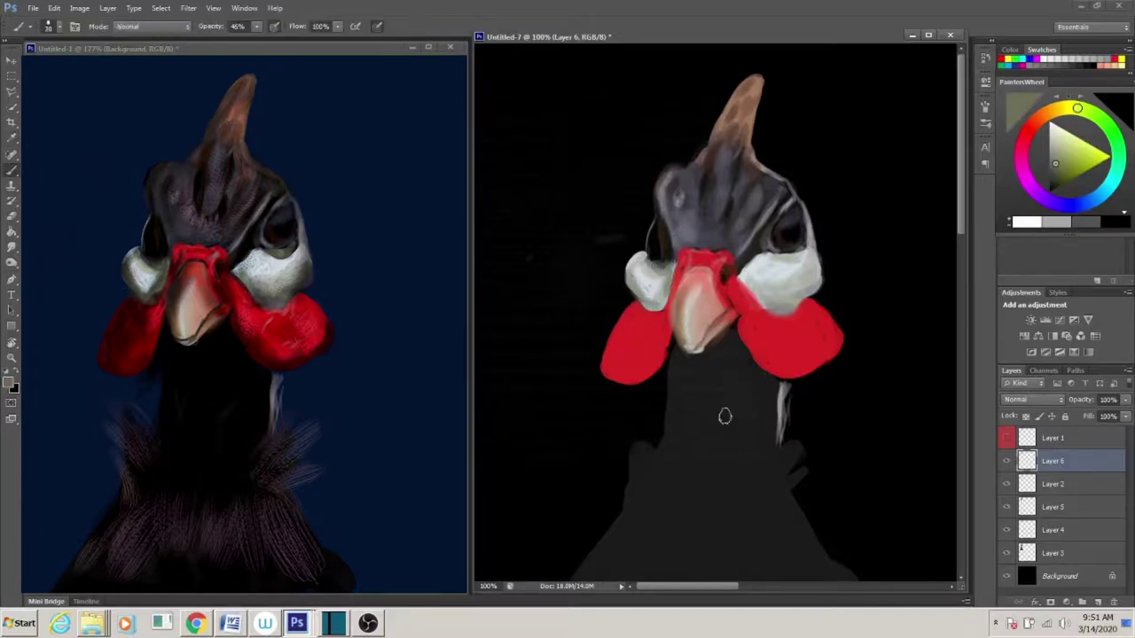
{"action": "key", "text": "d"}
{"action": "left_click", "coordinate": [1020, 556]}
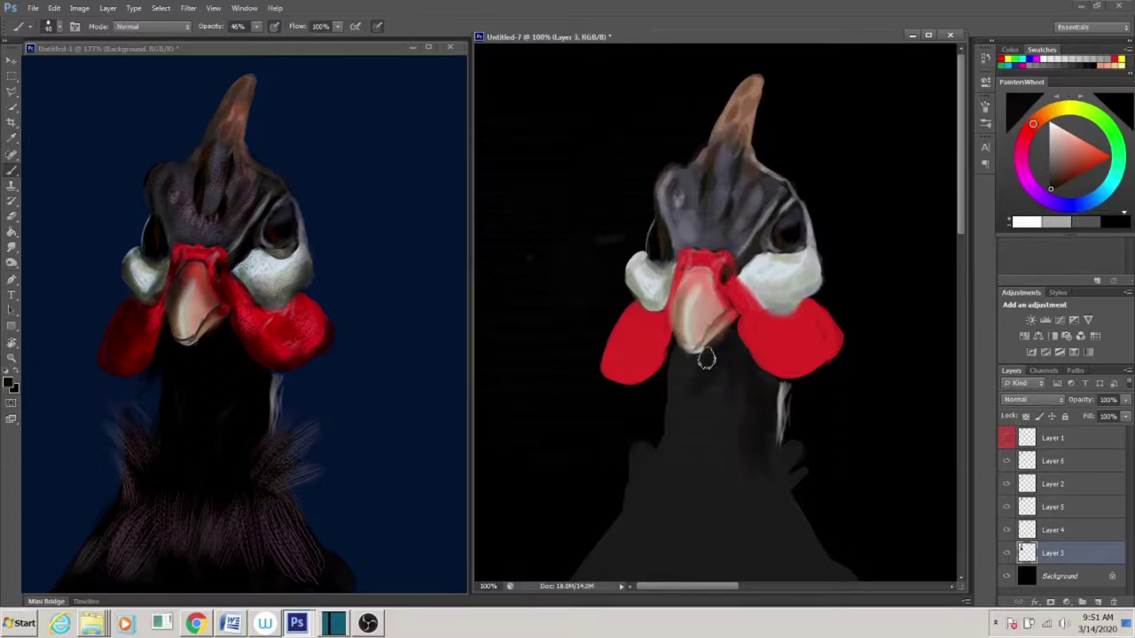
{"action": "mouse_move", "coordinate": [644, 476]}
{"action": "left_mouse_down"}
{"action": "mouse_move", "coordinate": [710, 558]}
{"action": "mouse_move", "coordinate": [689, 420]}
{"action": "left_mouse_up"}
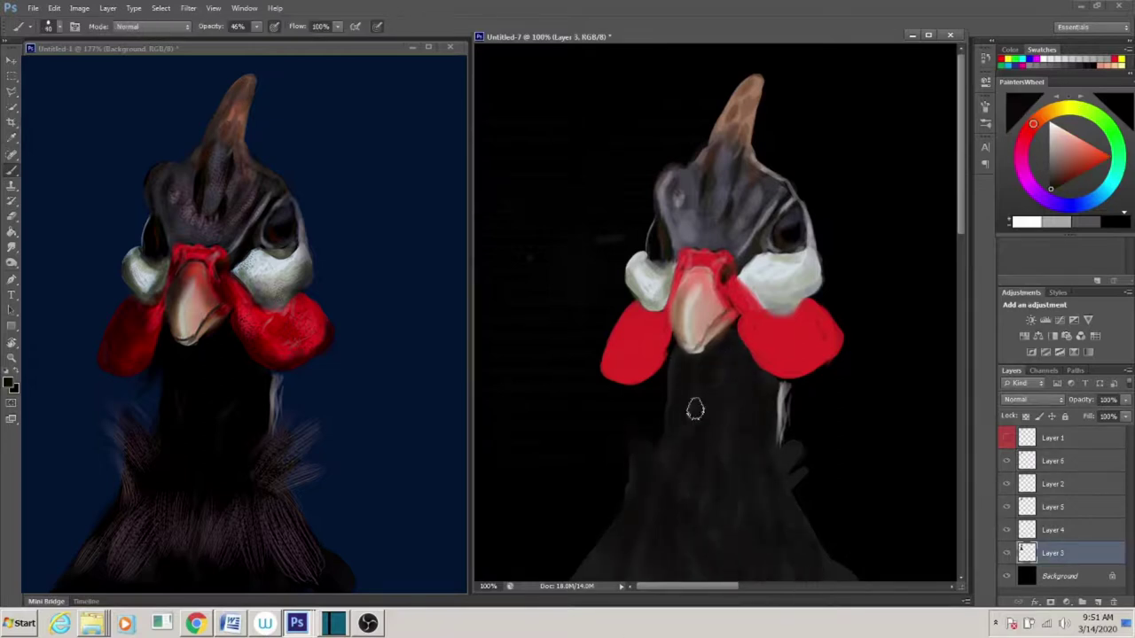
{"action": "left_click", "coordinate": [1015, 463]}
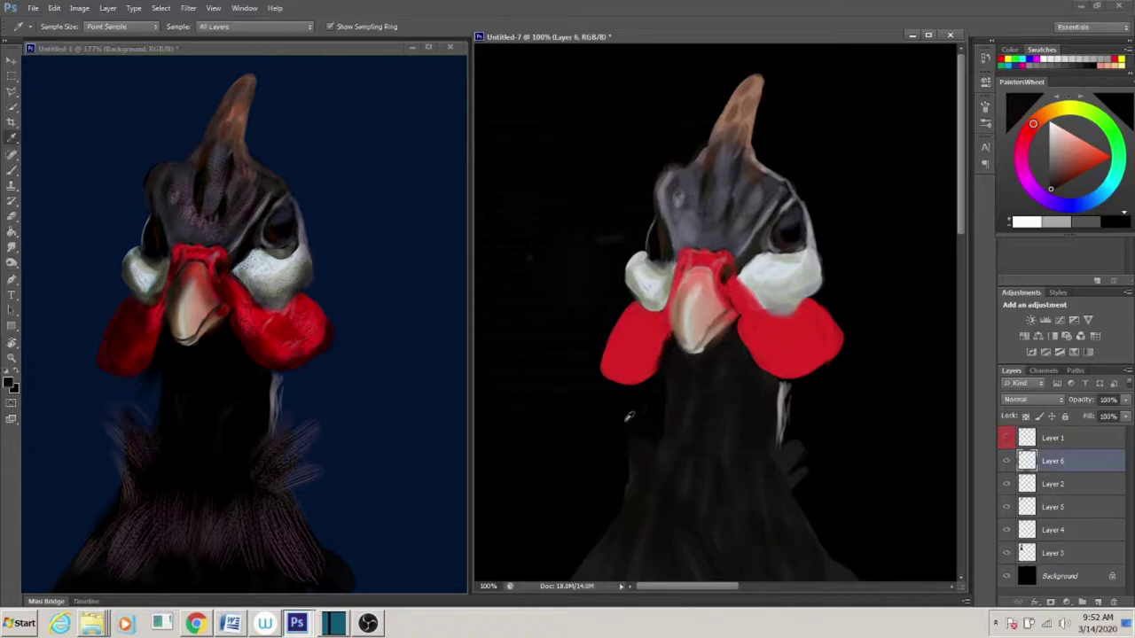
- Paint darker red shading on the wattle beside the beak on Layer 2, brush size 35
{"action": "left_click", "coordinate": [658, 372], "text": "alt"}
{"action": "left_click", "coordinate": [619, 388], "text": "ctrl"}
{"action": "left_click", "coordinate": [737, 325], "text": "alt"}
{"action": "key", "text": "bracketright"}
{"action": "key", "text": "bracketleft"}
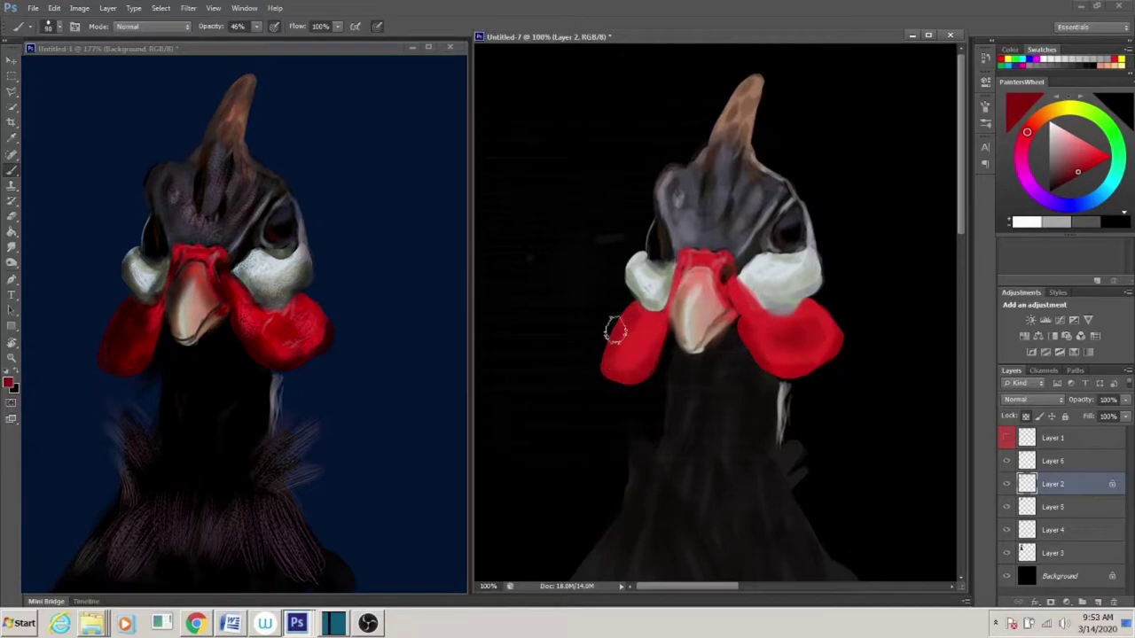
{"action": "left_click_drag", "start_coordinate": [729, 295], "coordinate": [733, 267]}
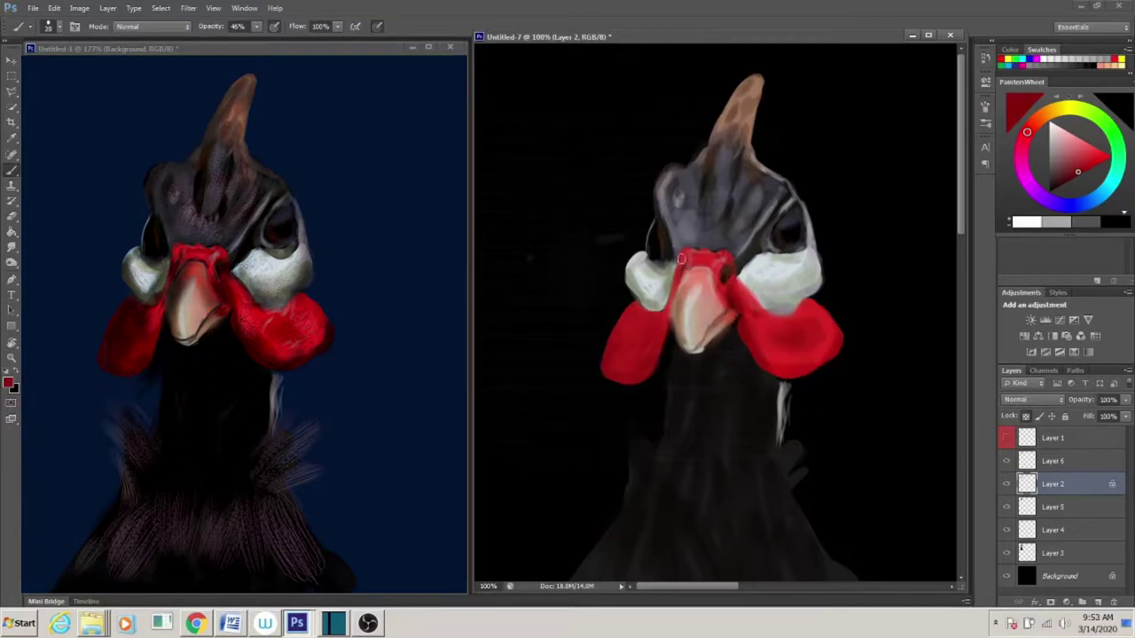
{"action": "left_click", "coordinate": [719, 283], "text": "alt"}
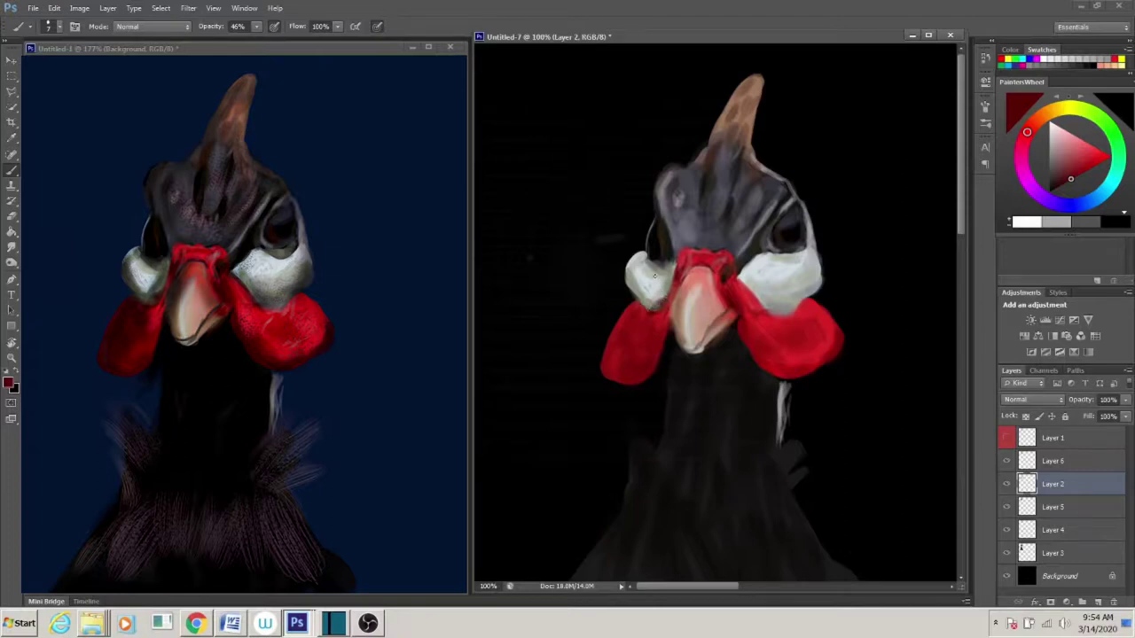
- Set brush opacity to 70% and pick darker greys for shading the cheek
{"action": "left_click", "coordinate": [789, 258], "text": "alt"}
{"action": "left_click_drag", "start_coordinate": [256, 26], "coordinate": [275, 26]}
{"action": "left_click", "coordinate": [786, 259], "text": "alt"}
{"action": "left_click", "coordinate": [780, 258], "text": "alt"}
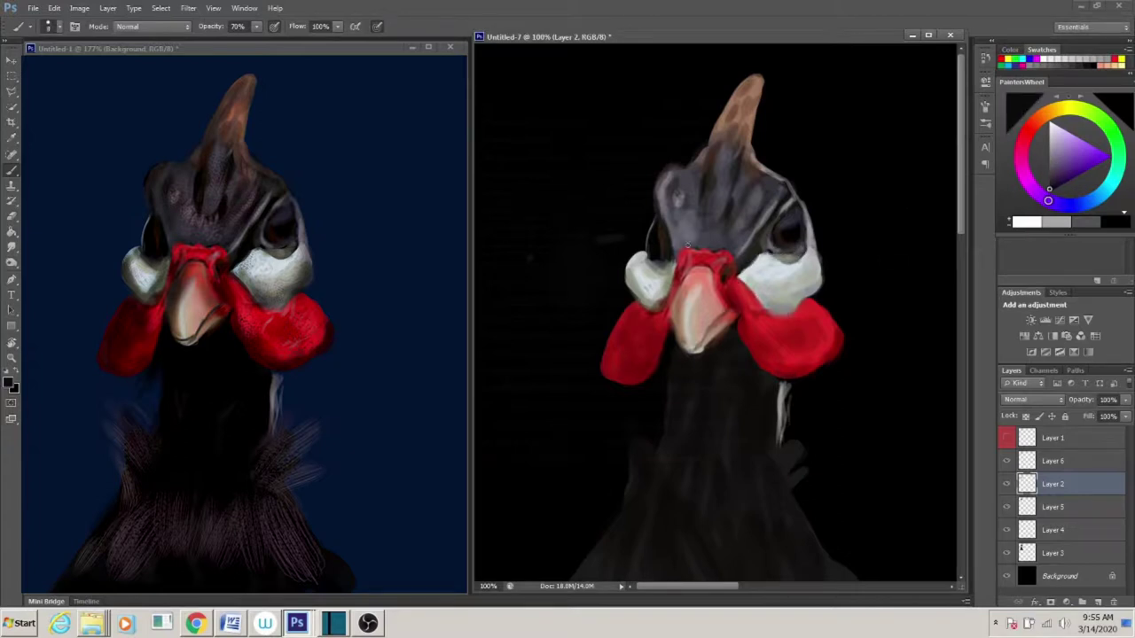
- Lighten the head's upper-left with sampled grey and add a faint dark stroke along its right contour
{"action": "left_click", "coordinate": [650, 193], "text": "alt"}
{"action": "left_click_drag", "start_coordinate": [671, 194], "coordinate": [687, 174]}
{"action": "left_click", "coordinate": [714, 174], "text": "alt"}
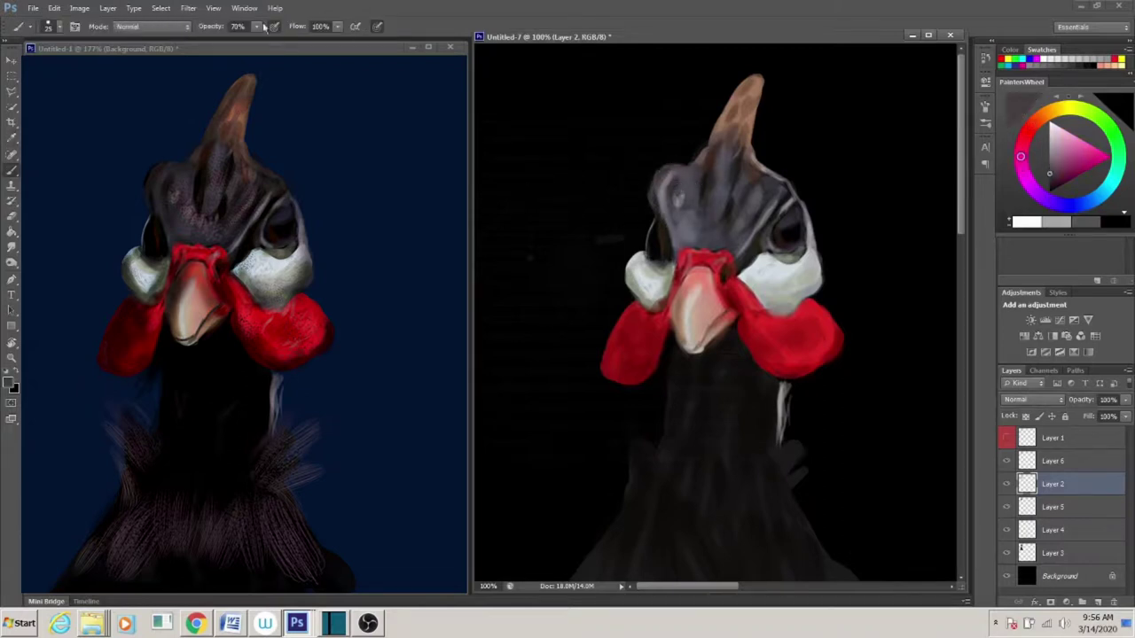
{"action": "key", "text": "bracketleft"}
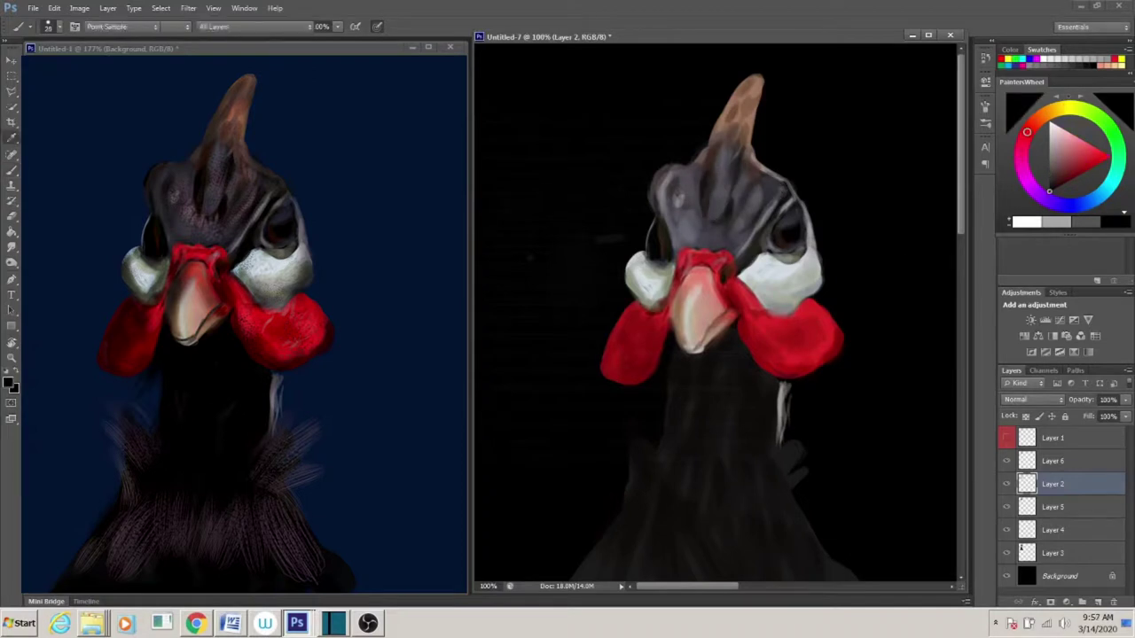
{"action": "left_click", "coordinate": [796, 193], "text": "alt"}
{"action": "left_click_drag", "start_coordinate": [788, 191], "coordinate": [802, 221]}
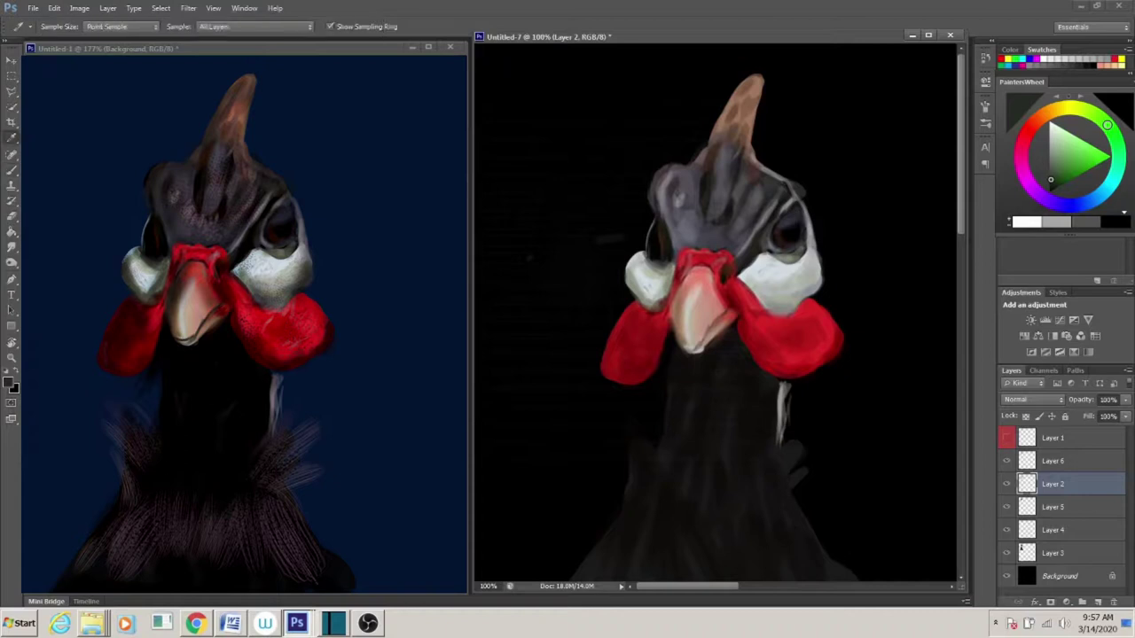
- On Layer 6, repaint the right red wattle more smoothly with colours sampled from the painting
{"action": "left_click", "coordinate": [788, 201], "text": "alt"}
{"action": "key", "text": "alt+bracketright"}
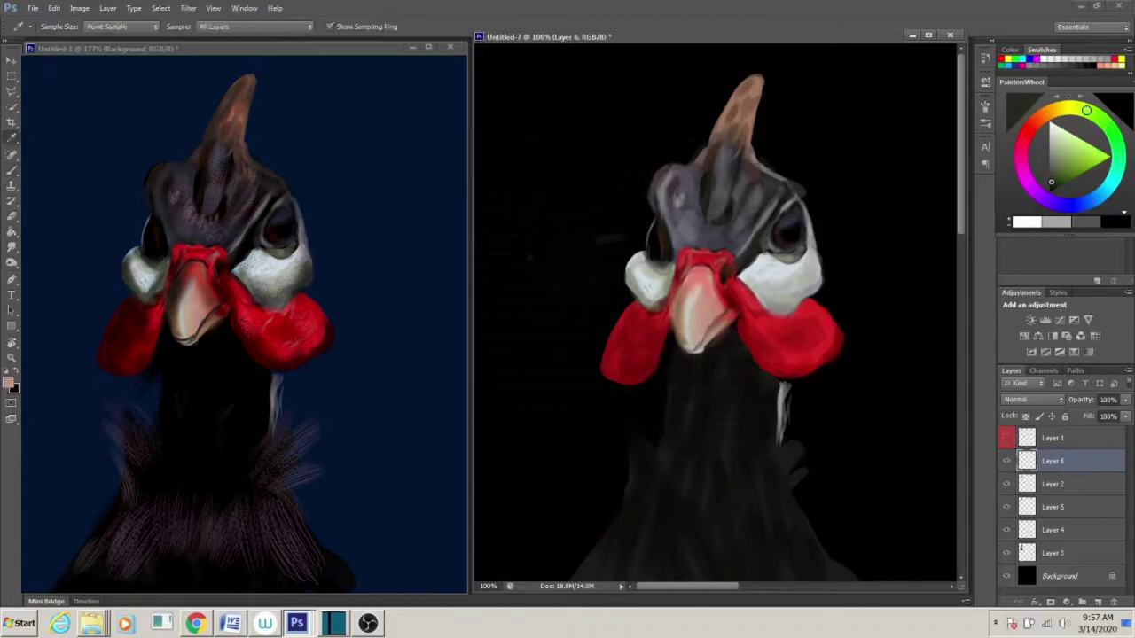
{"action": "left_click", "coordinate": [760, 161], "text": "alt"}
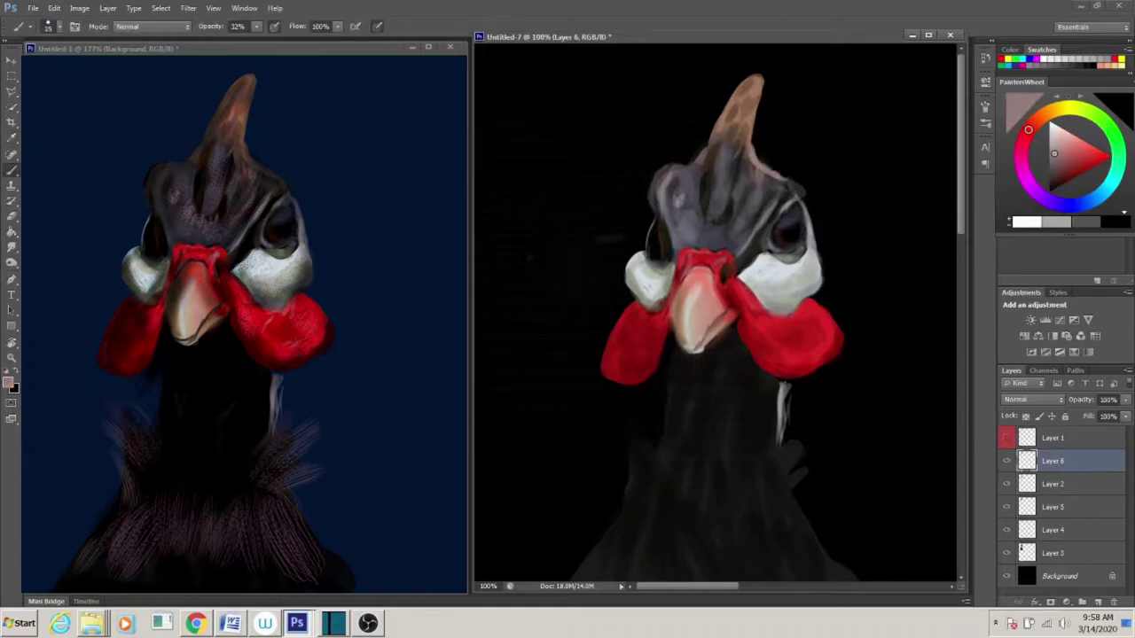
{"action": "left_click", "coordinate": [761, 228], "text": "alt"}
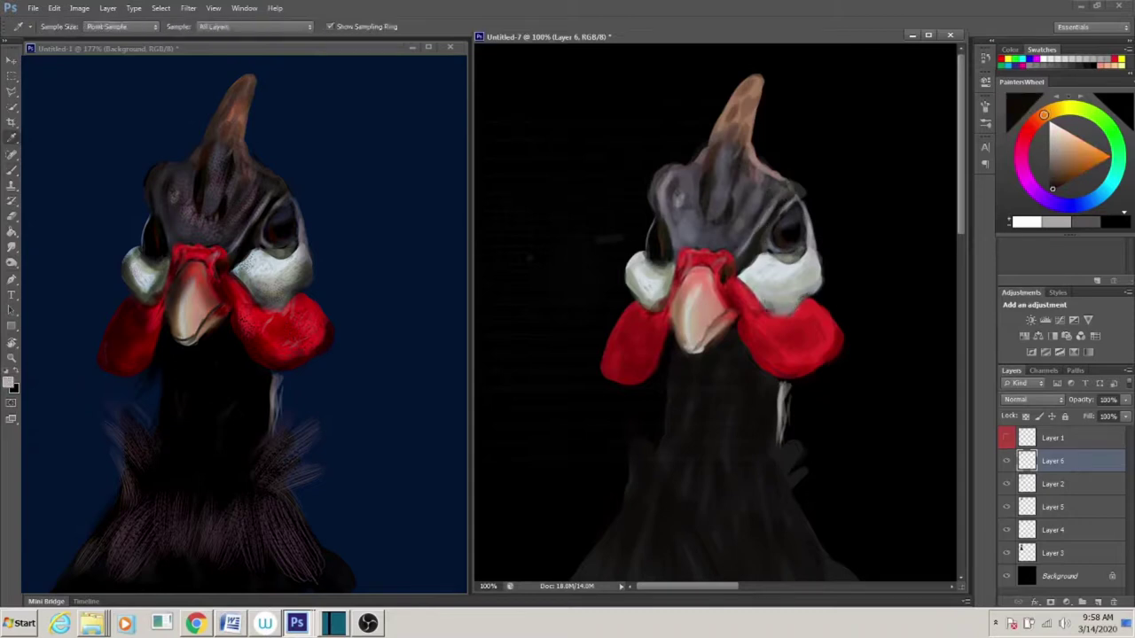
{"action": "left_click", "coordinate": [762, 235], "text": "alt"}
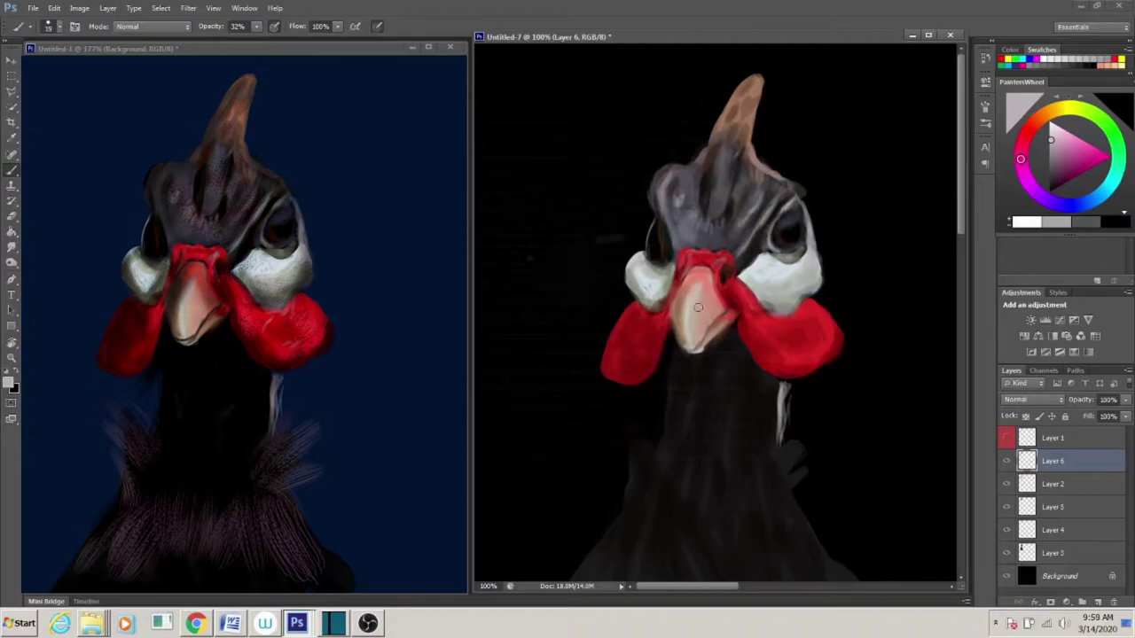
{"action": "left_click", "coordinate": [813, 317], "text": "alt"}
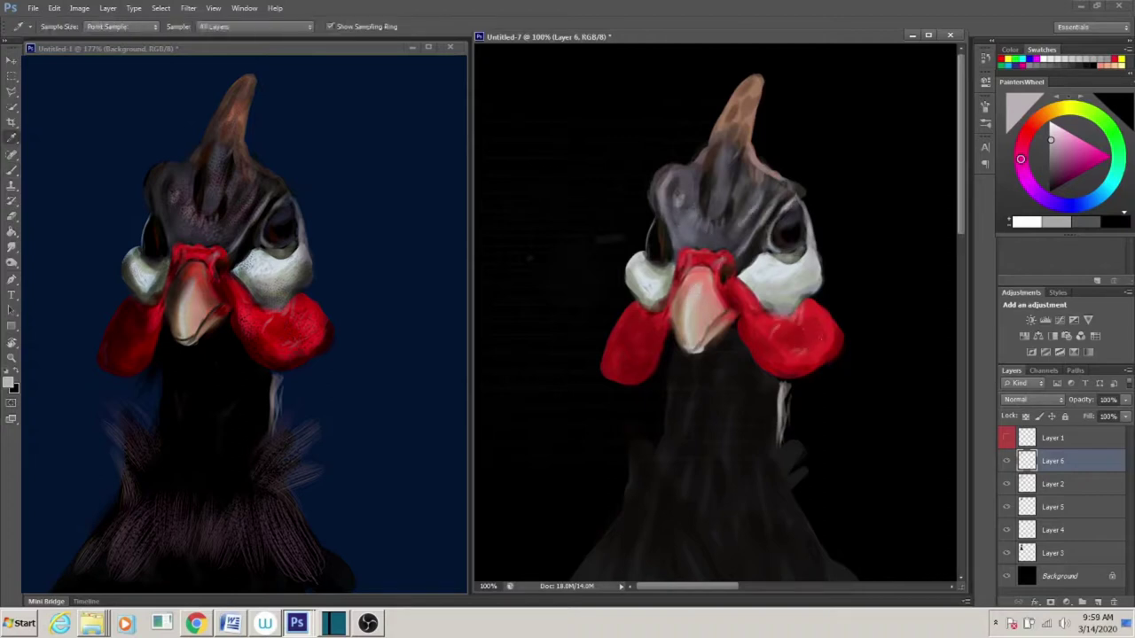
{"action": "left_click_drag", "start_coordinate": [770, 357], "coordinate": [750, 321]}
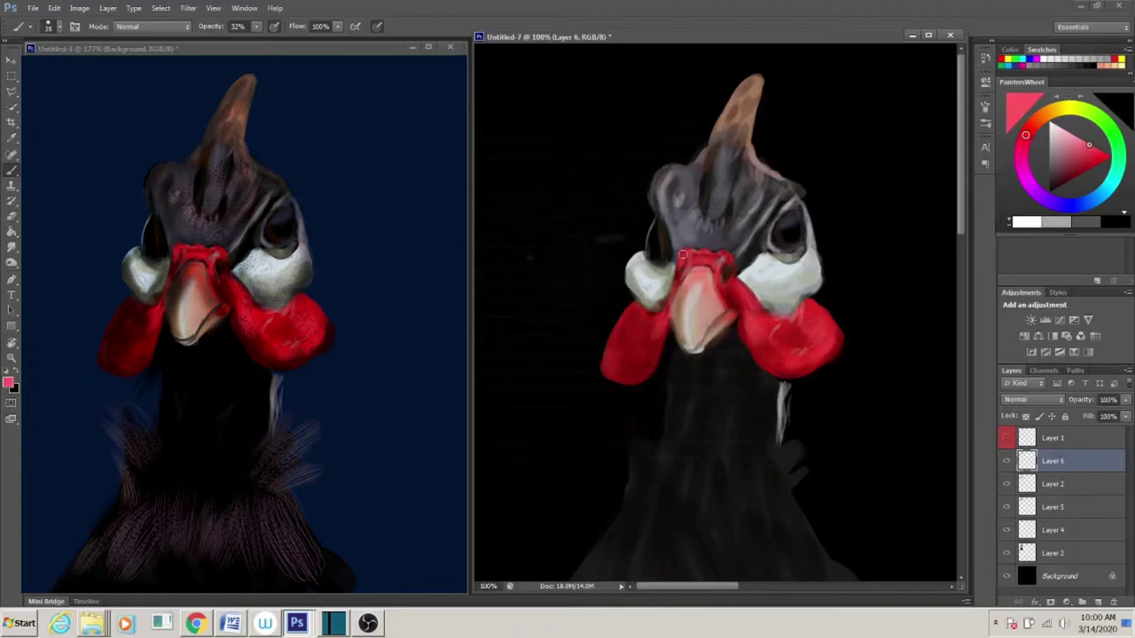
- Dab dusty mauve bristle strokes near the cheek at 100% opacity
{"action": "left_click", "coordinate": [732, 142], "text": "alt"}
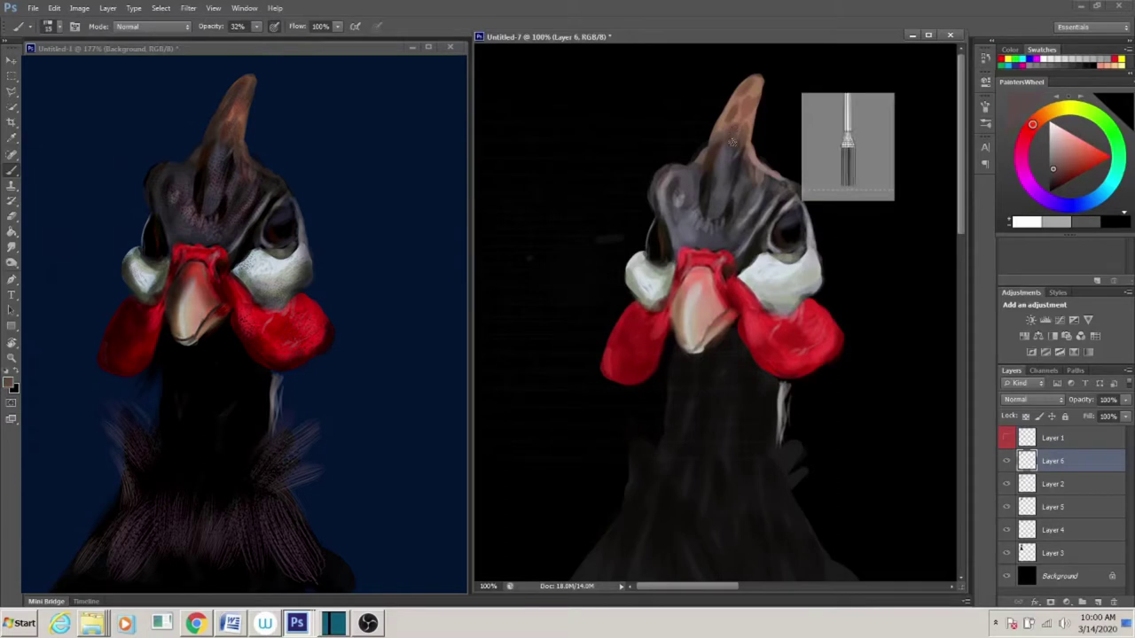
{"action": "key", "text": "0"}
{"action": "left_click", "coordinate": [741, 160], "text": "alt"}
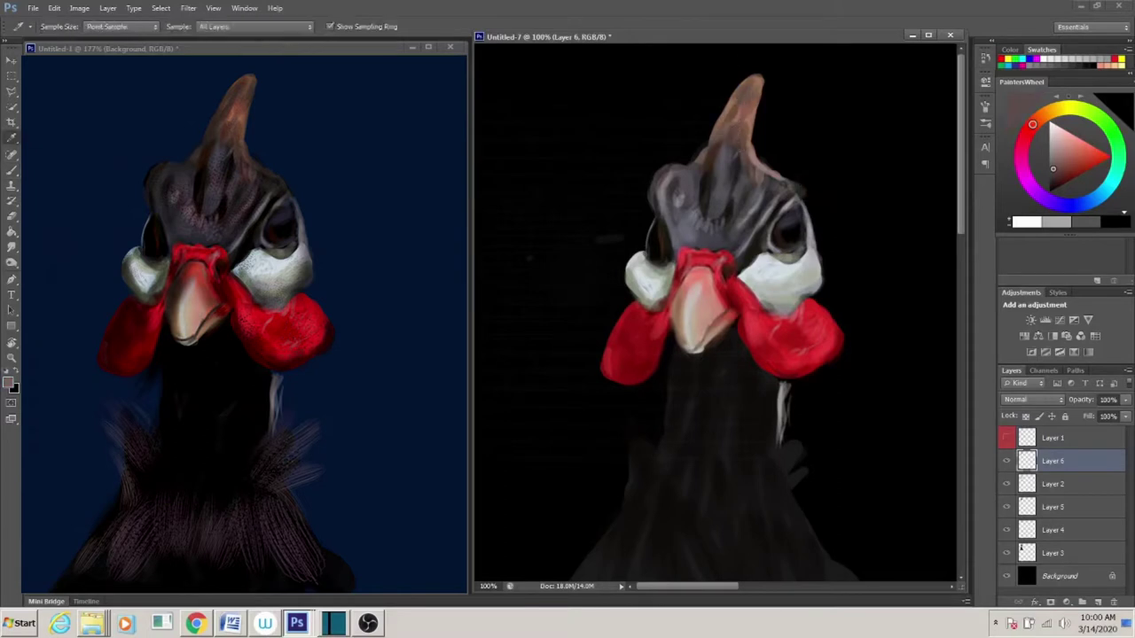
{"action": "left_click_drag", "start_coordinate": [660, 282], "coordinate": [607, 273]}
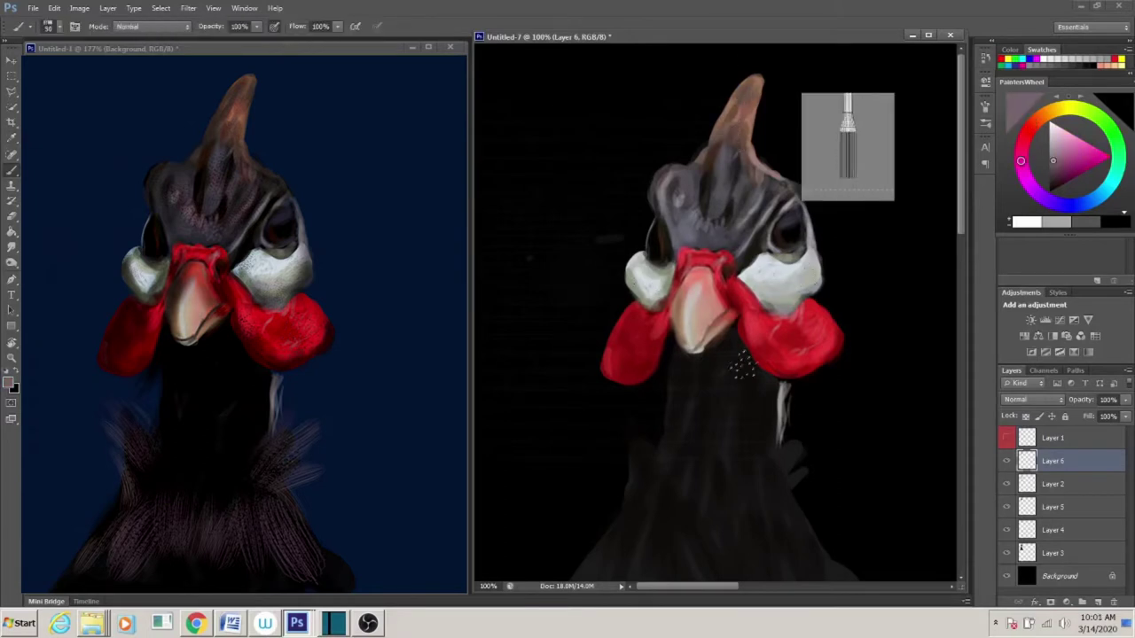
- Sample darker wattle and chest reds and switch between Layer 3 and Layer 6 with the speckled brush tip
{"action": "left_click", "coordinate": [728, 310], "text": "alt"}
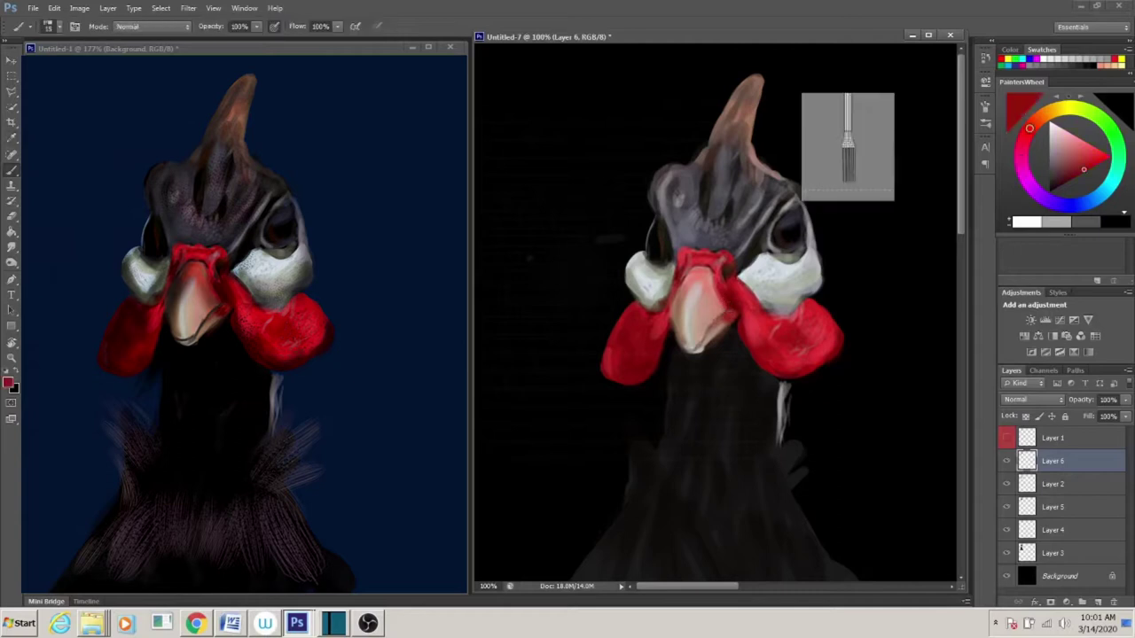
{"action": "left_click", "coordinate": [727, 314], "text": "alt"}
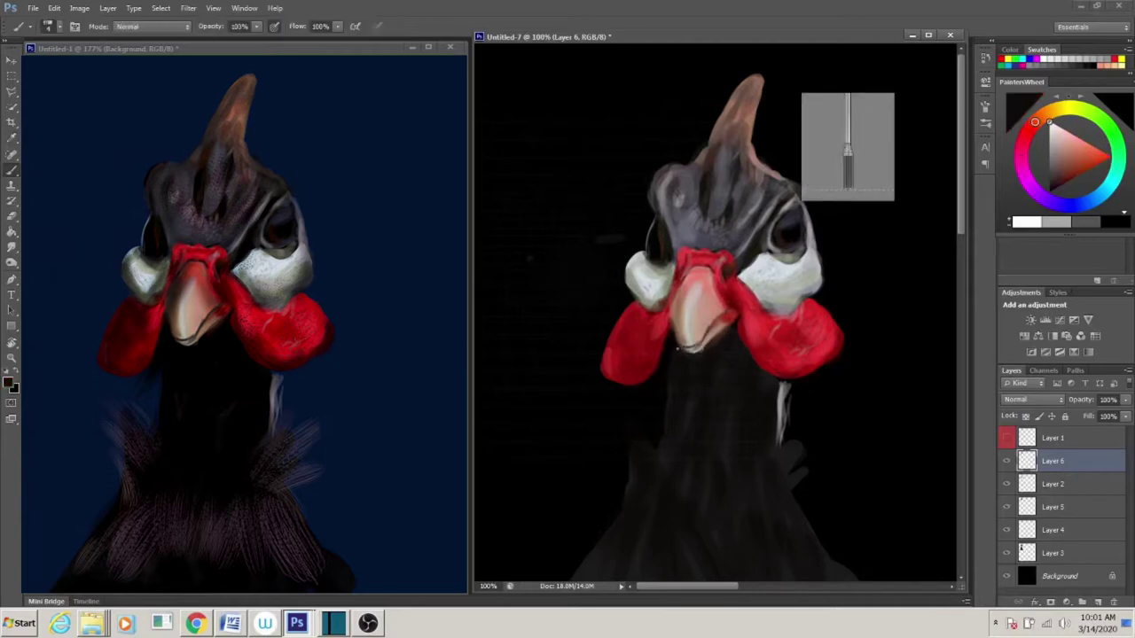
{"action": "left_click", "coordinate": [1053, 554]}
{"action": "left_click", "coordinate": [662, 445], "text": "alt"}
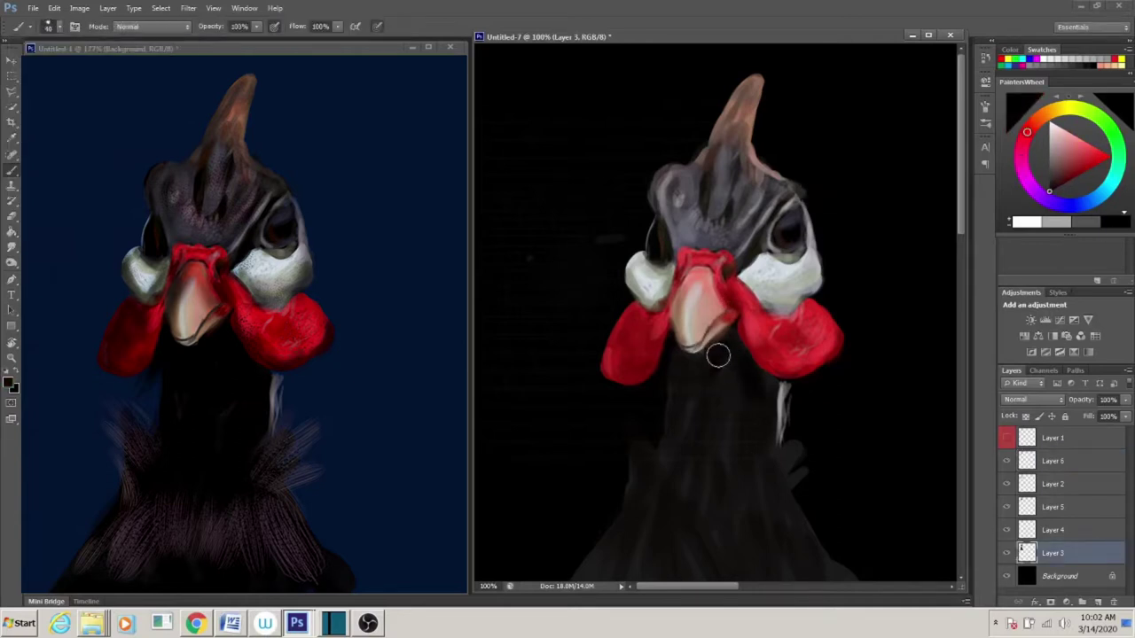
{"action": "key", "text": "period"}
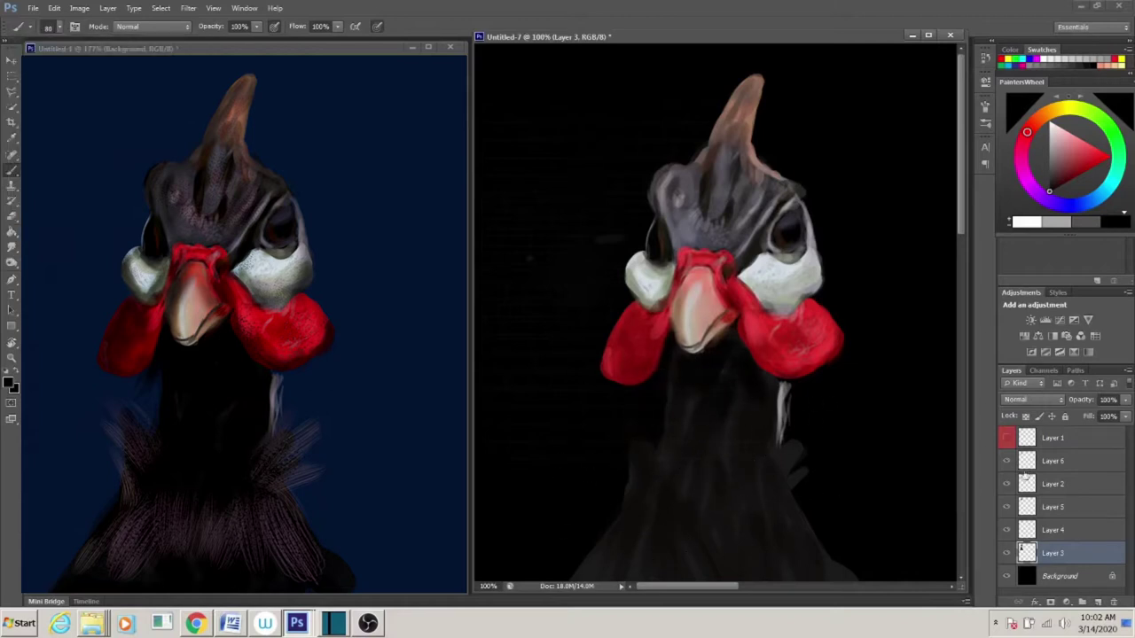
{"action": "left_click", "coordinate": [1027, 468]}
- Set the brush's Flow Jitter control to Pen Pressure in Brush Settings
{"action": "left_click", "coordinate": [243, 8]}
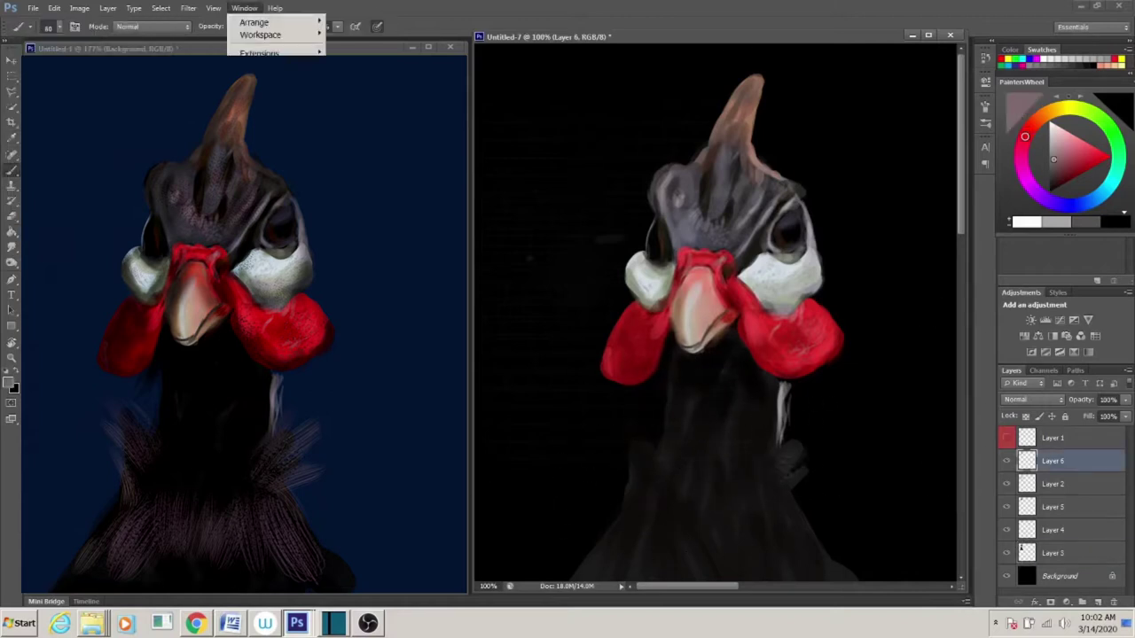
{"action": "left_click", "coordinate": [266, 124]}
{"action": "left_click", "coordinate": [769, 204]}
{"action": "left_click", "coordinate": [903, 200]}
{"action": "left_click", "coordinate": [896, 239]}
{"action": "key", "text": "F5"}
- Paint dark grey feather strokes across the lower, left and right neck
{"action": "mouse_move", "coordinate": [780, 470]}
{"action": "left_mouse_down"}
{"action": "mouse_move", "coordinate": [771, 536]}
{"action": "mouse_move", "coordinate": [652, 576]}
{"action": "left_mouse_up"}
{"action": "left_click_drag", "start_coordinate": [642, 532], "coordinate": [585, 568]}
{"action": "left_click_drag", "start_coordinate": [647, 501], "coordinate": [612, 434]}
{"action": "left_click_drag", "start_coordinate": [661, 475], "coordinate": [640, 437]}
{"action": "mouse_move", "coordinate": [780, 501]}
{"action": "left_mouse_down"}
{"action": "mouse_move", "coordinate": [829, 475]}
{"action": "mouse_move", "coordinate": [834, 430]}
{"action": "left_mouse_up"}
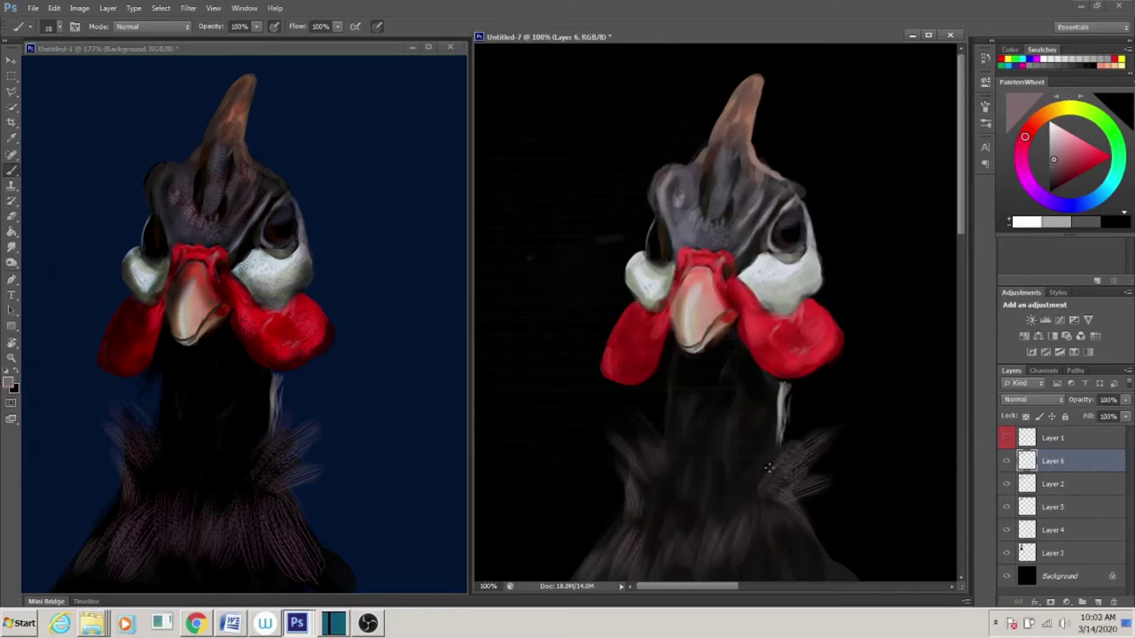
- Add light pinkish-grey feather strokes on the lower neck with a 90 px brush
{"action": "left_click", "coordinate": [699, 449], "text": "alt"}
{"action": "left_click", "coordinate": [596, 533], "text": "alt"}
{"action": "key", "text": "bracketright"}
{"action": "key", "text": "bracketright"}
{"action": "key", "text": "bracketright"}
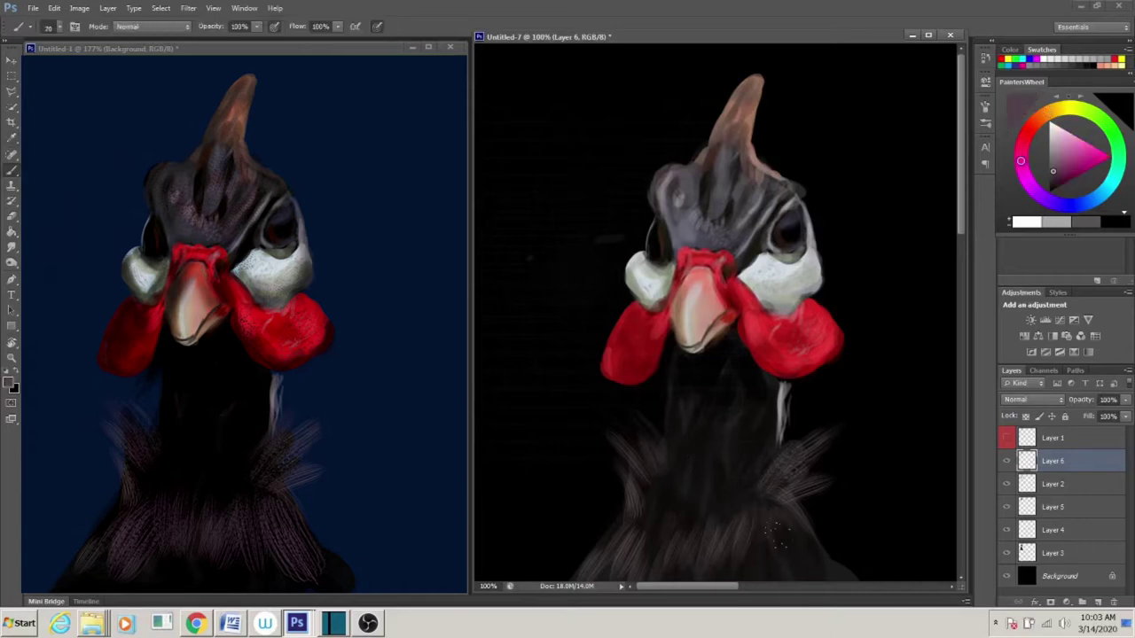
{"action": "left_click_drag", "start_coordinate": [780, 576], "coordinate": [798, 514]}
{"action": "left_click_drag", "start_coordinate": [656, 577], "coordinate": [701, 506]}
{"action": "key", "text": "bracketleft"}
{"action": "key", "text": "bracketleft"}
{"action": "key", "text": "bracketleft"}
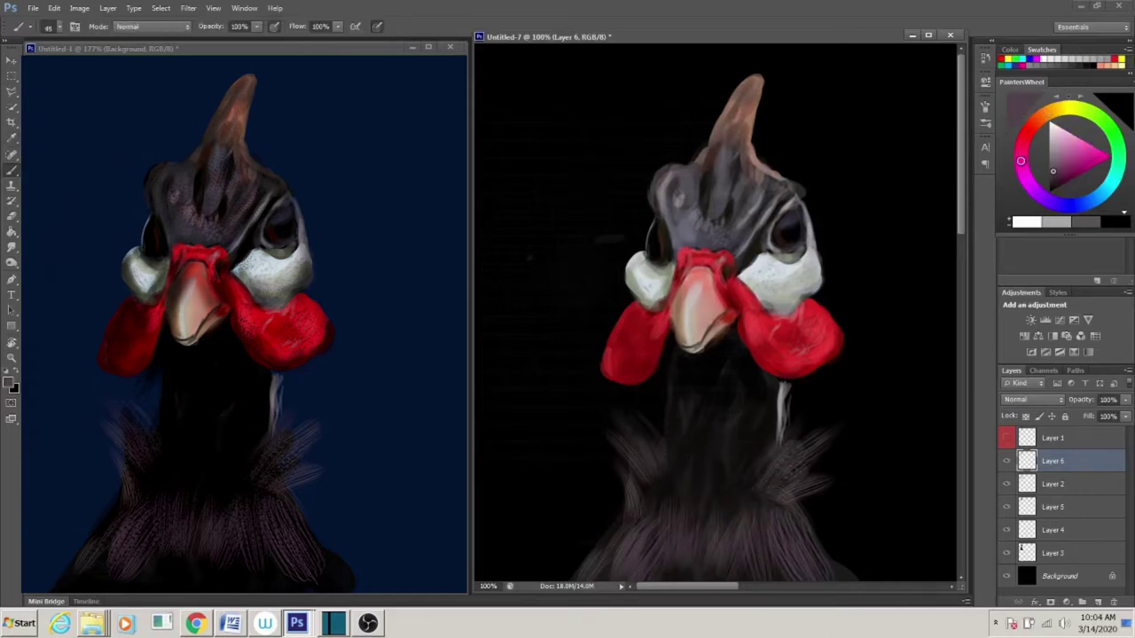
- Sample a dark red and review the brush tip shape settings
{"action": "left_click", "coordinate": [621, 372], "text": "alt"}
{"action": "left_click", "coordinate": [245, 8]}
{"action": "left_click", "coordinate": [266, 110]}
{"action": "left_click", "coordinate": [780, 133]}
{"action": "left_click", "coordinate": [986, 107]}
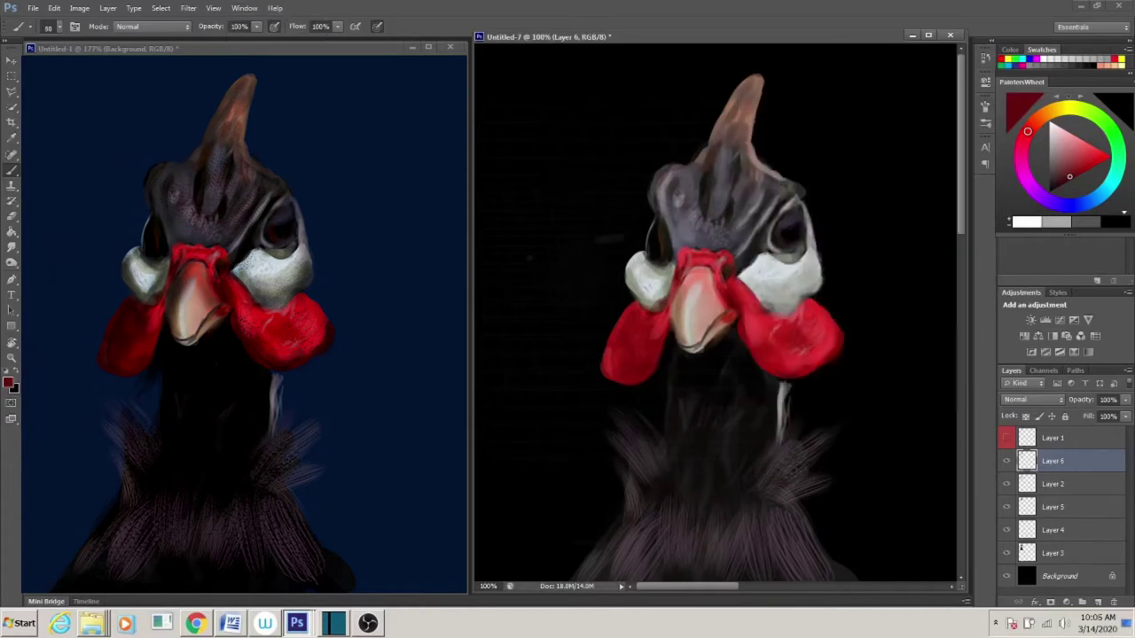
- Darken the feathers above the left eye with near-black red at size 100, then duplicate the painting group
{"action": "left_click", "coordinate": [785, 329], "text": "alt"}
{"action": "key", "text": "bracketright"}
{"action": "left_click_drag", "start_coordinate": [668, 181], "coordinate": [668, 208]}
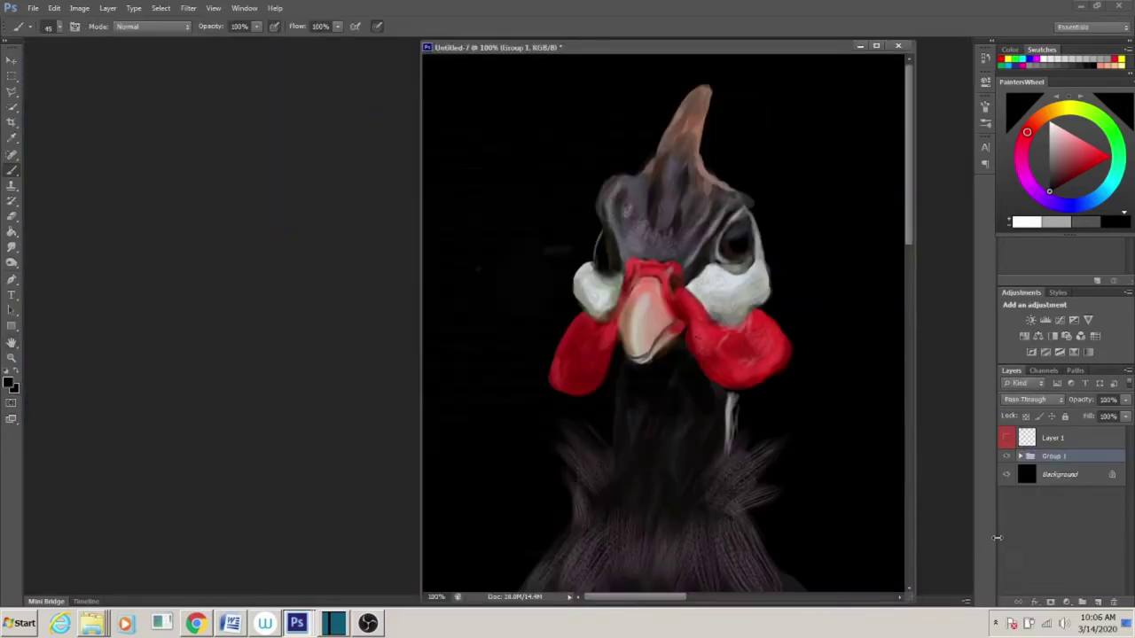
{"action": "key", "text": "ctrl+j"}
- Merge the Group 1 copy into a single layer and add a new layer
{"action": "right_click", "coordinate": [1057, 463]}
{"action": "left_click", "coordinate": [1056, 195]}
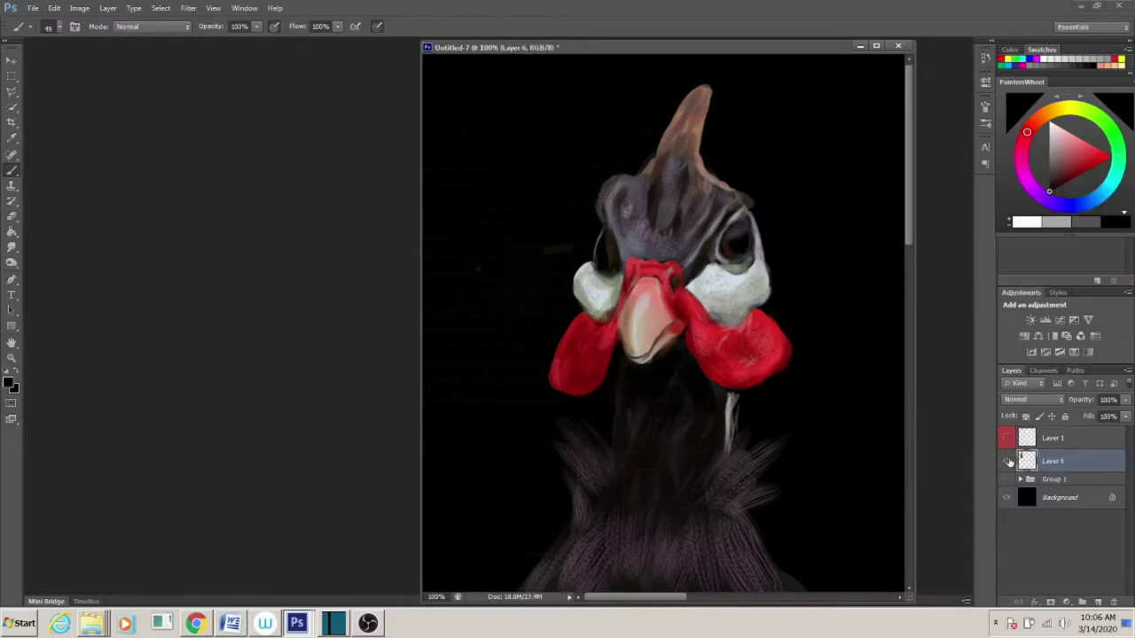
{"action": "key", "text": "ctrl+j"}
{"action": "key", "text": "ctrl+l"}
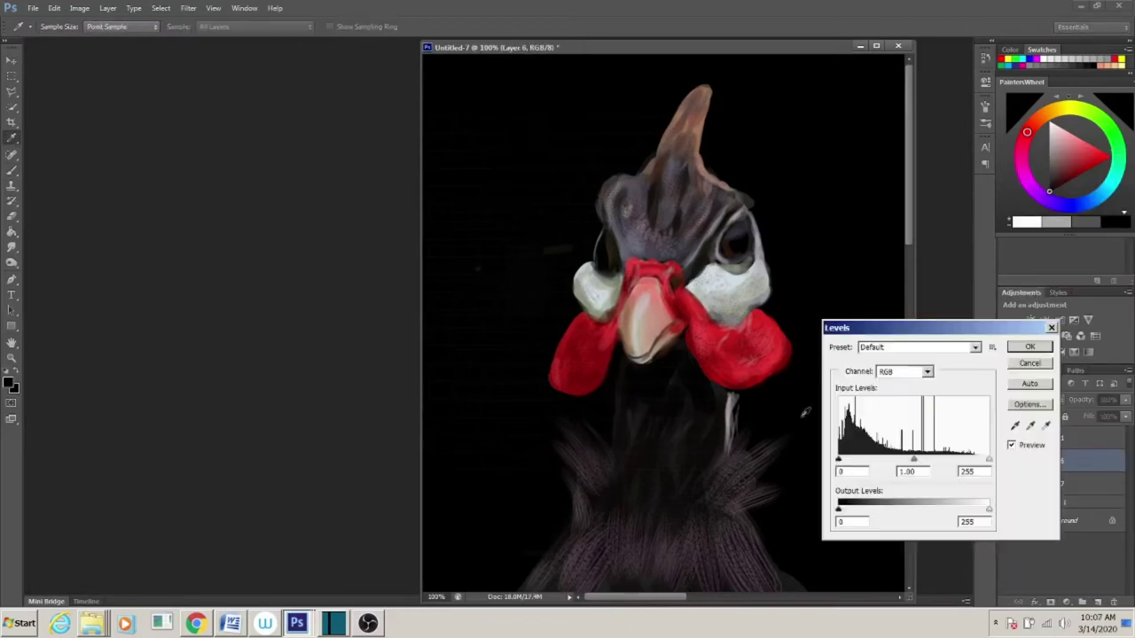
{"action": "key", "text": "Return"}
{"action": "key", "text": "e"}
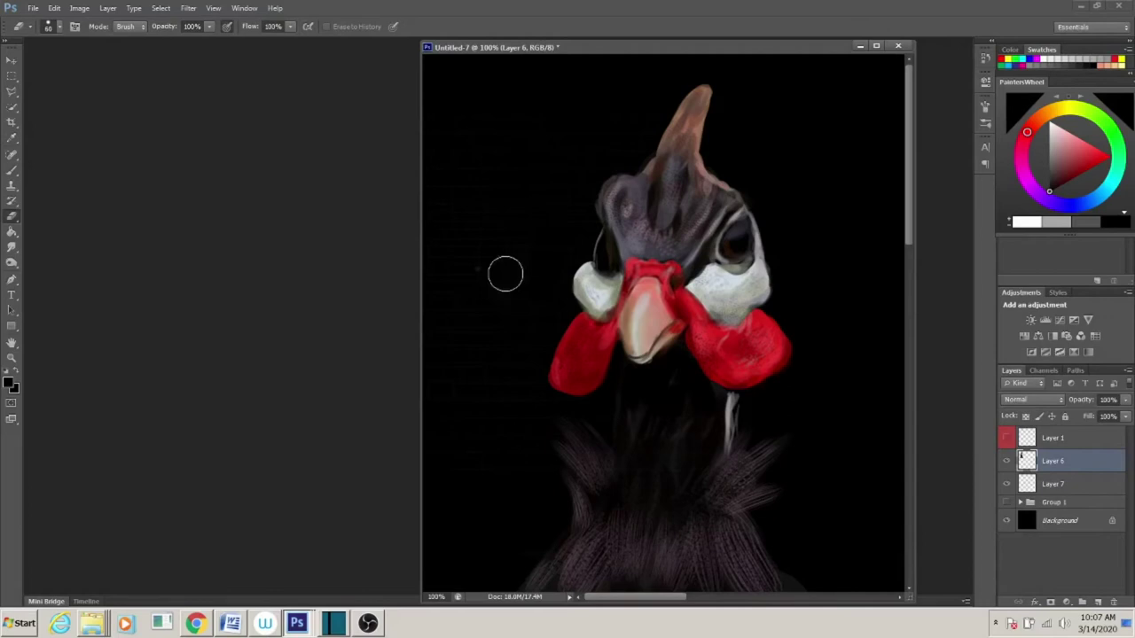
- Darken the beak with 35 px Burn strokes, then open Levels to deepen the shadows
{"action": "left_click", "coordinate": [12, 263]}
{"action": "left_click", "coordinate": [53, 27]}
{"action": "double_click", "coordinate": [82, 120]}
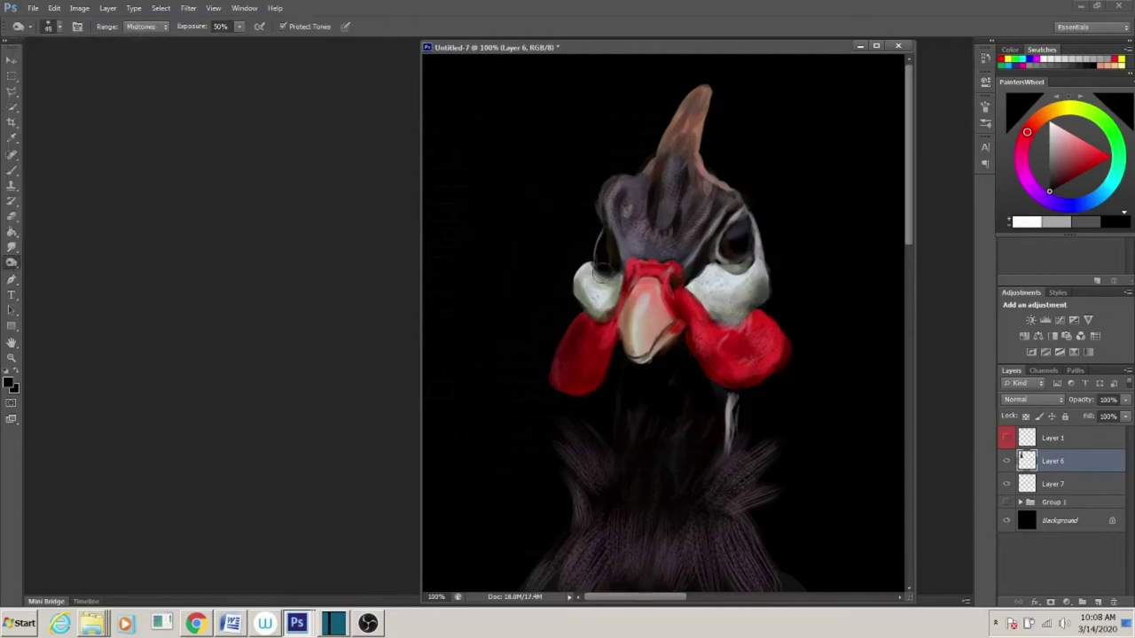
{"action": "left_click_drag", "start_coordinate": [640, 290], "coordinate": [653, 362]}
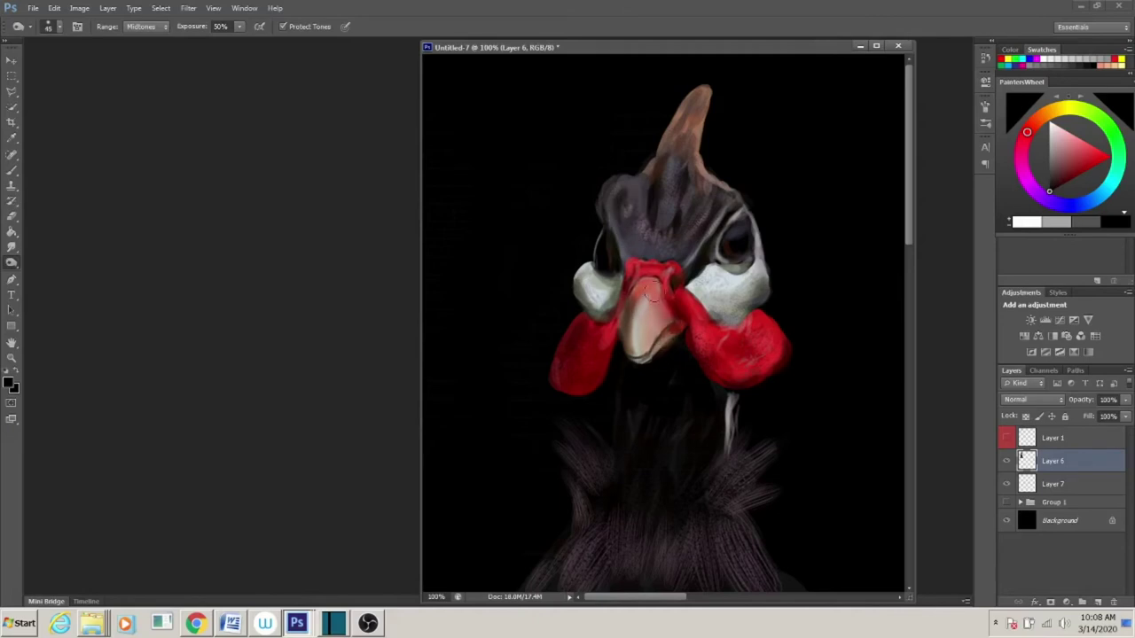
{"action": "key", "text": "bracketright"}
{"action": "key", "text": "bracketleft"}
{"action": "key", "text": "bracketleft"}
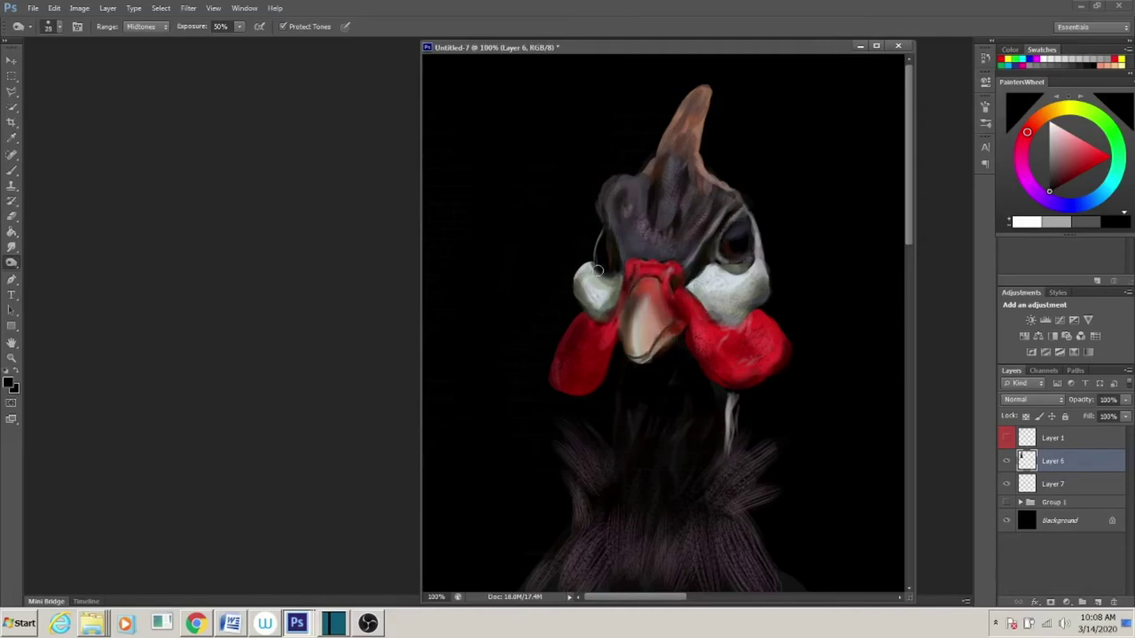
{"action": "key", "text": "bracketright"}
{"action": "key", "text": "bracketright"}
{"action": "key", "text": "bracketright"}
{"action": "key", "text": "ctrl+l"}
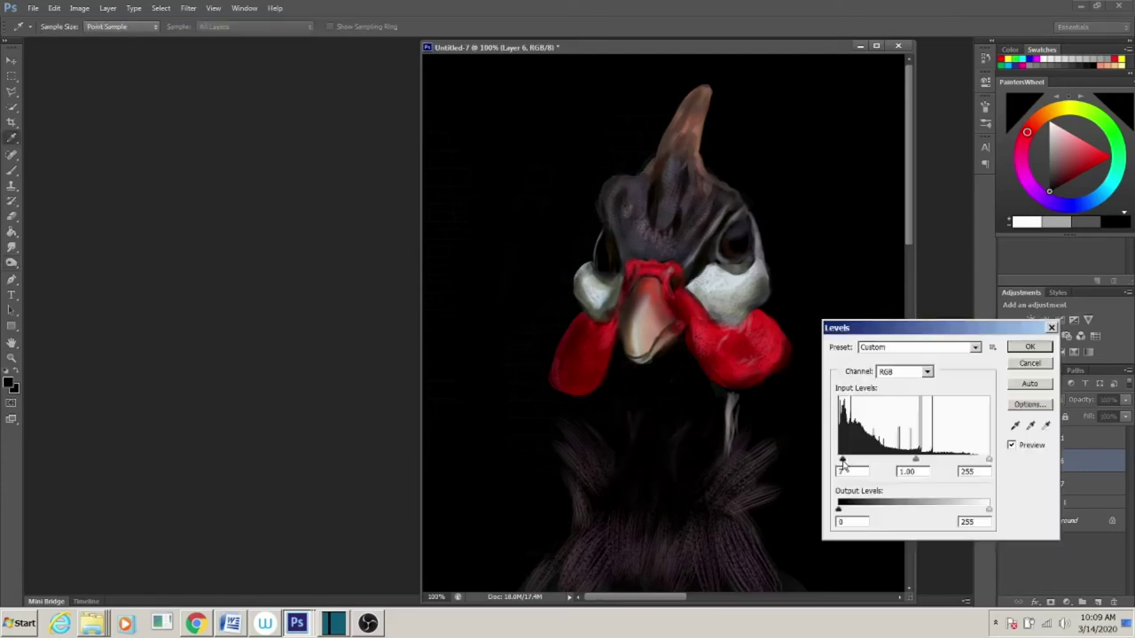